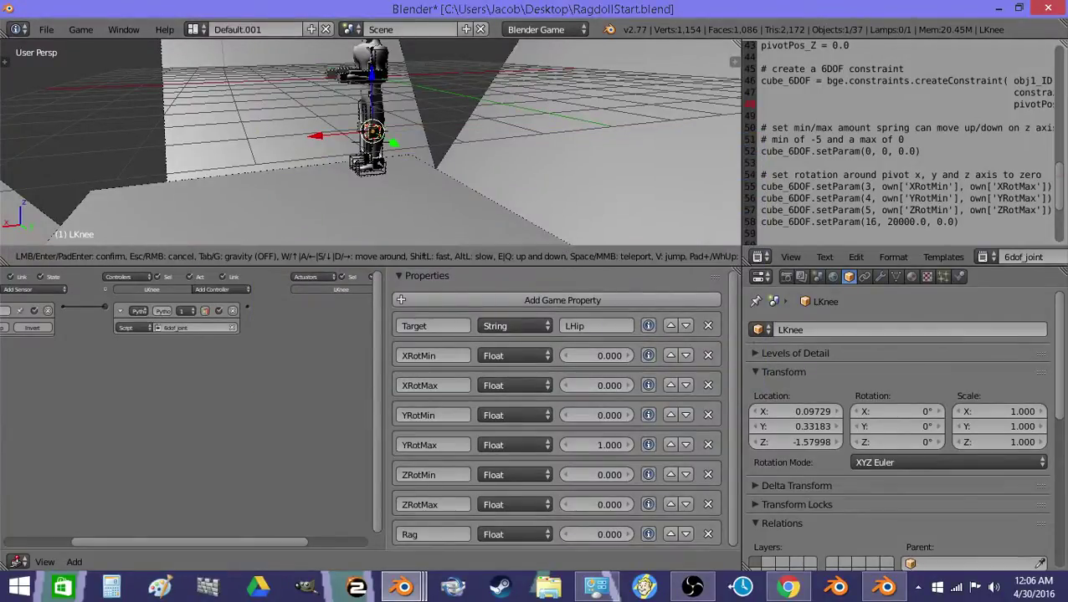
- Snap the 3D cursor to the LUpperArm box in edit mode, return to object mode and restore solid shading
{"action": "key", "text": "w"}
{"action": "key", "text": "w"}
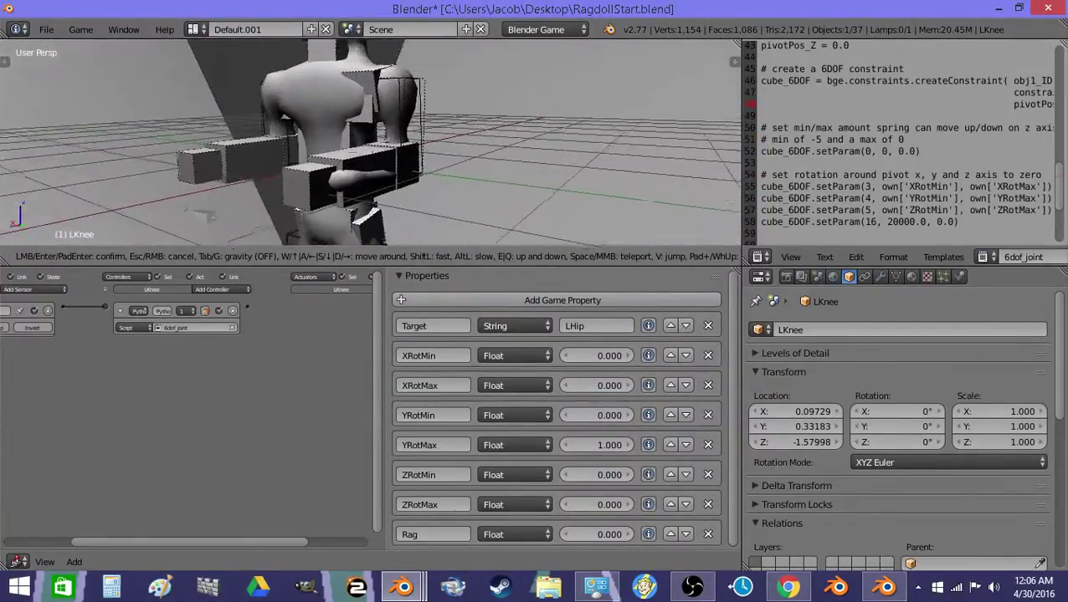
{"action": "left_click", "coordinate": [370, 142]}
{"action": "key", "text": "z"}
{"action": "right_click", "coordinate": [371, 143]}
{"action": "right_click", "coordinate": [366, 140]}
{"action": "key", "text": "Tab"}
{"action": "key", "text": "shift+s"}
{"action": "left_click", "coordinate": [379, 151]}
{"action": "key", "text": "Tab"}
{"action": "right_click", "coordinate": [387, 133]}
{"action": "key", "text": "z"}
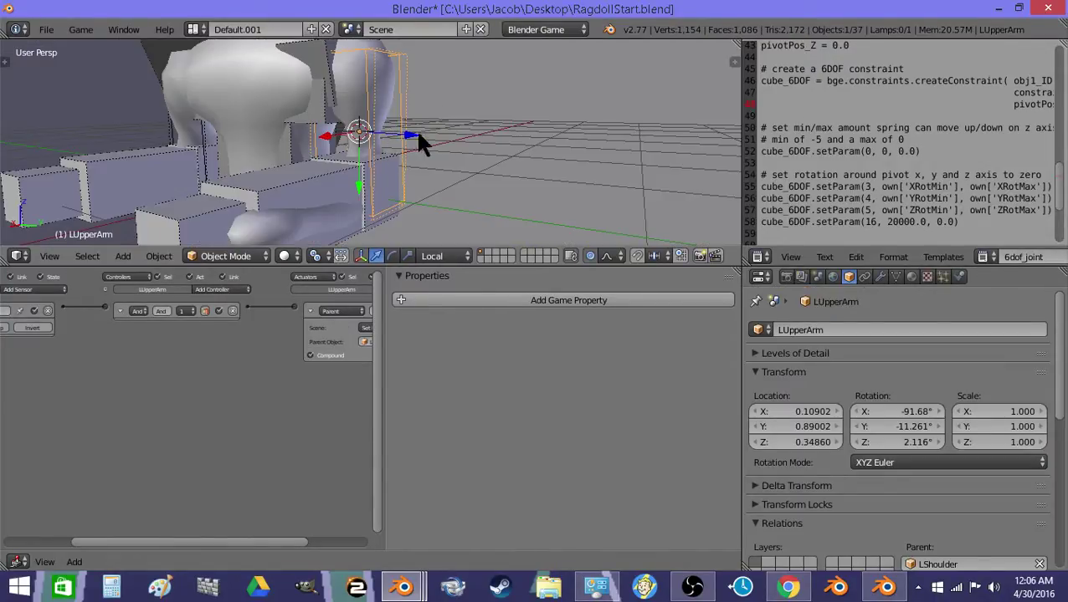
- Widen the logic editor, then try rotating the LShoulder box to check how the left arm follows
{"action": "left_click_drag", "start_coordinate": [384, 360], "coordinate": [630, 359]}
{"action": "key", "text": "z"}
{"action": "right_click", "coordinate": [331, 77]}
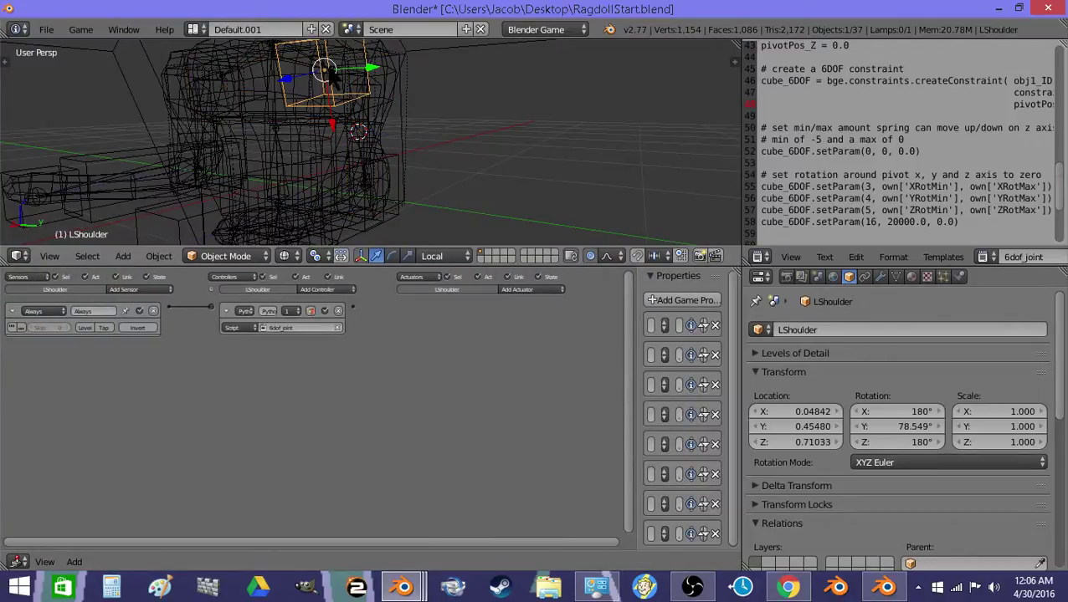
{"action": "key", "text": "z"}
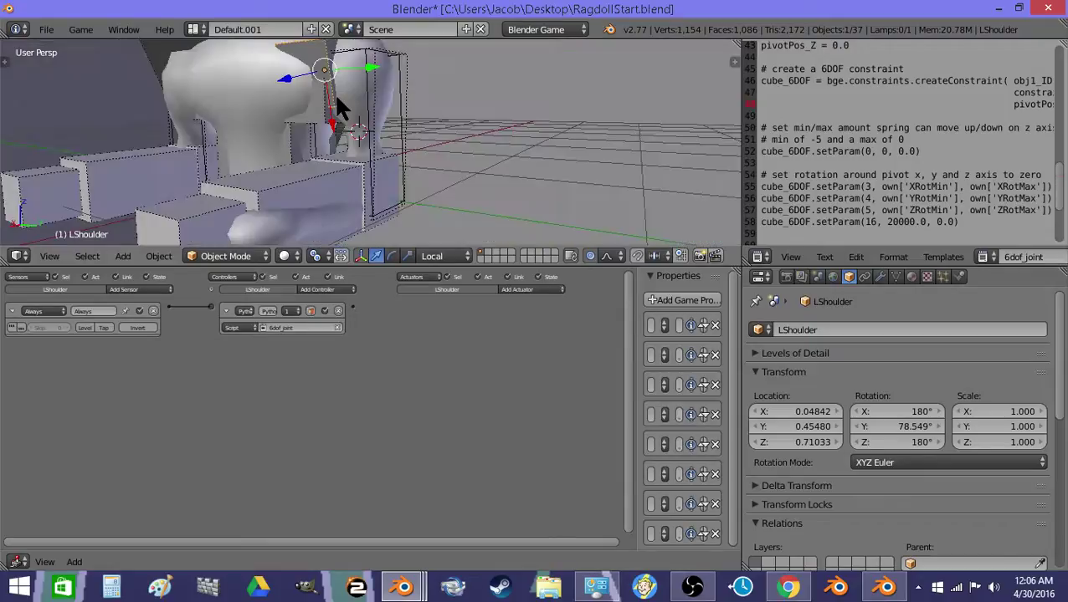
{"action": "key", "text": "r"}
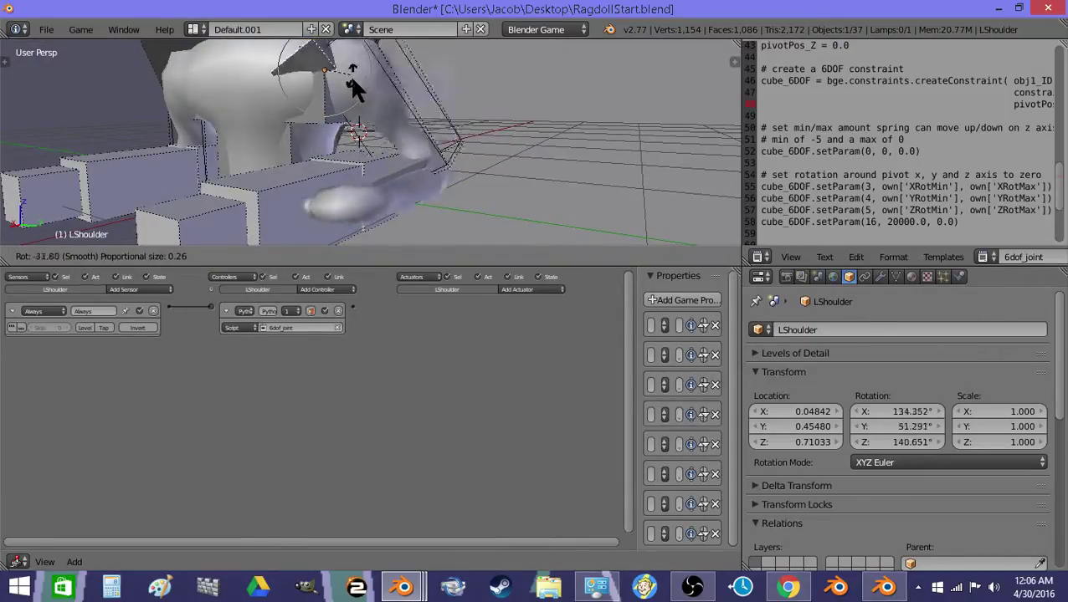
{"action": "right_click", "coordinate": [354, 78]}
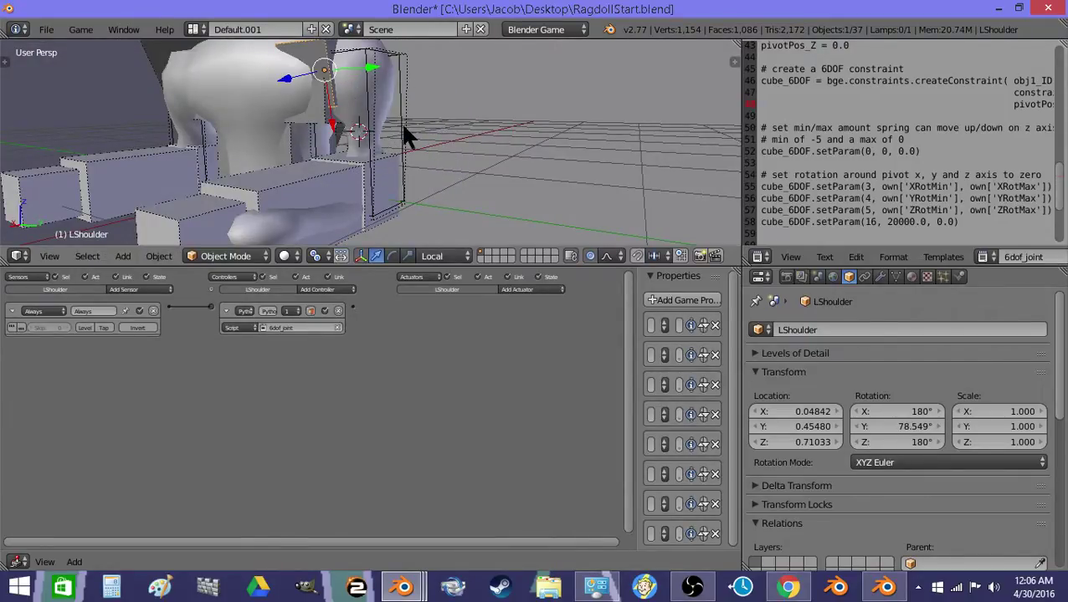
- Examine LUpperArm's Parent actuator and show the physics settings of its parent, LShoulder
{"action": "right_click", "coordinate": [405, 136]}
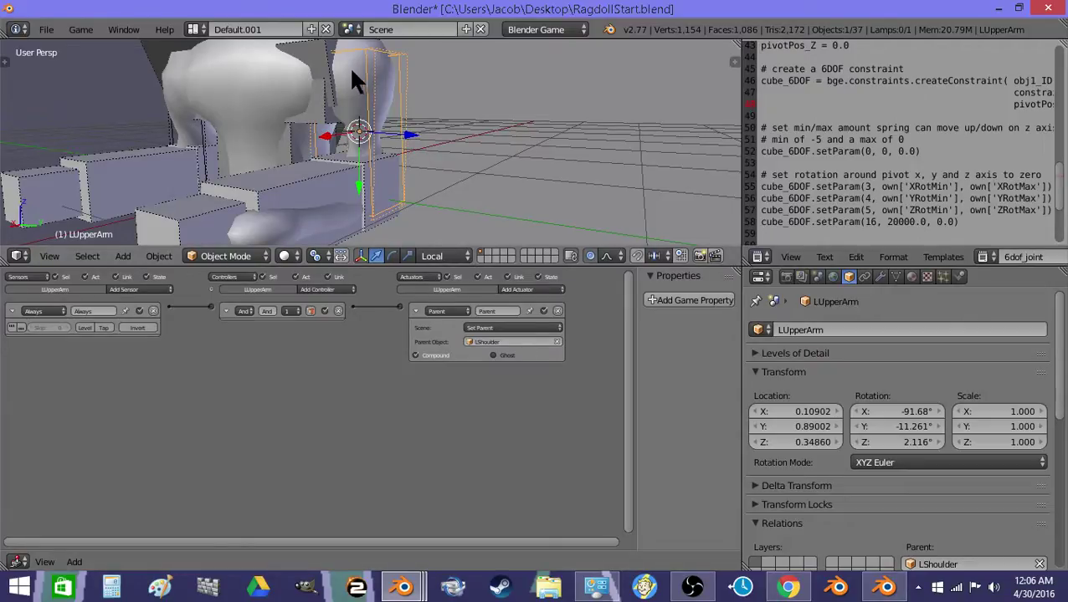
{"action": "right_click", "coordinate": [325, 60]}
{"action": "left_click", "coordinate": [958, 277]}
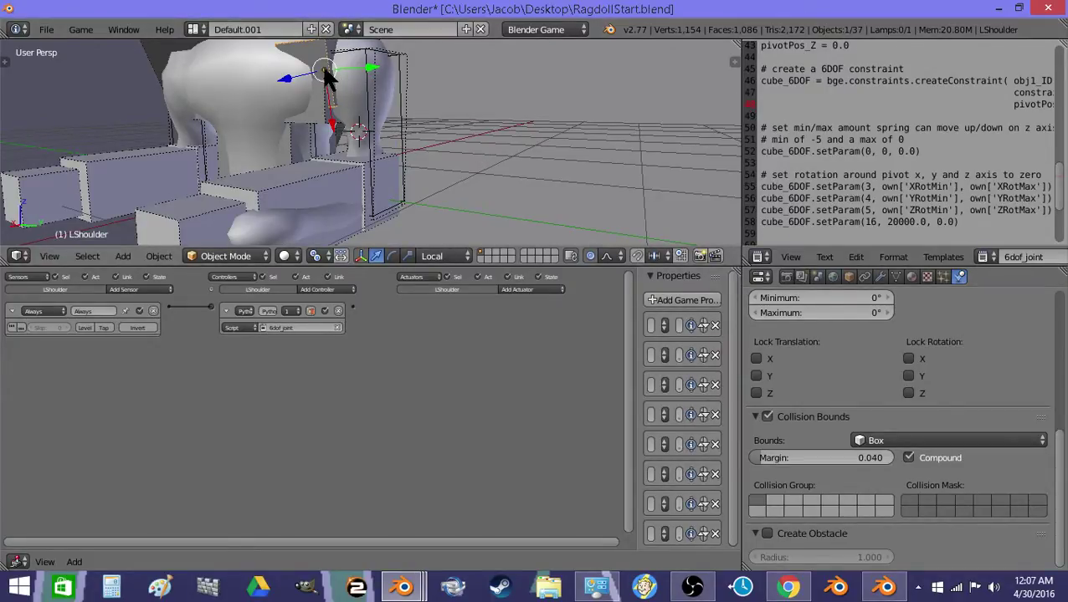
- Compare the collision bounds, Compound option and logic bricks of UpperChest, LHand, LForeArm, LElbow, LShoulder and MidChest
{"action": "right_click", "coordinate": [312, 113]}
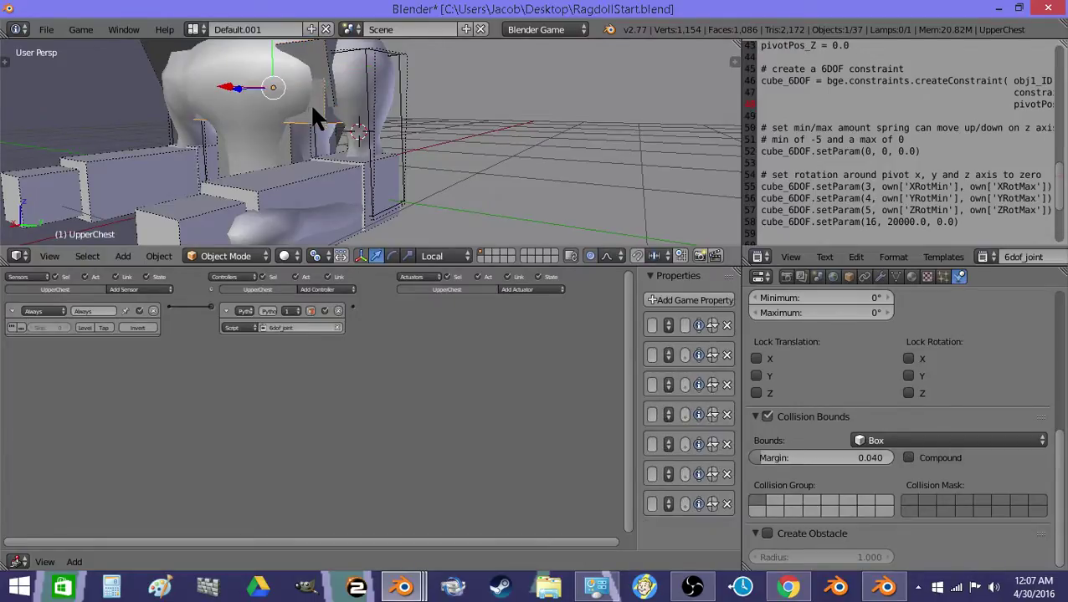
{"action": "right_click", "coordinate": [215, 223]}
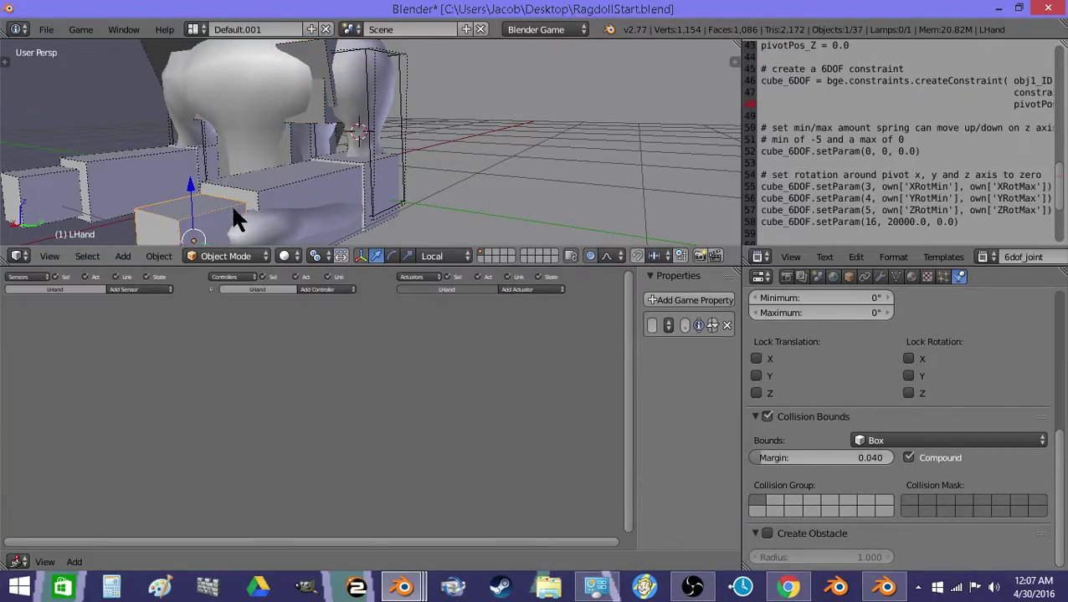
{"action": "right_click", "coordinate": [389, 222]}
{"action": "right_click", "coordinate": [293, 166]}
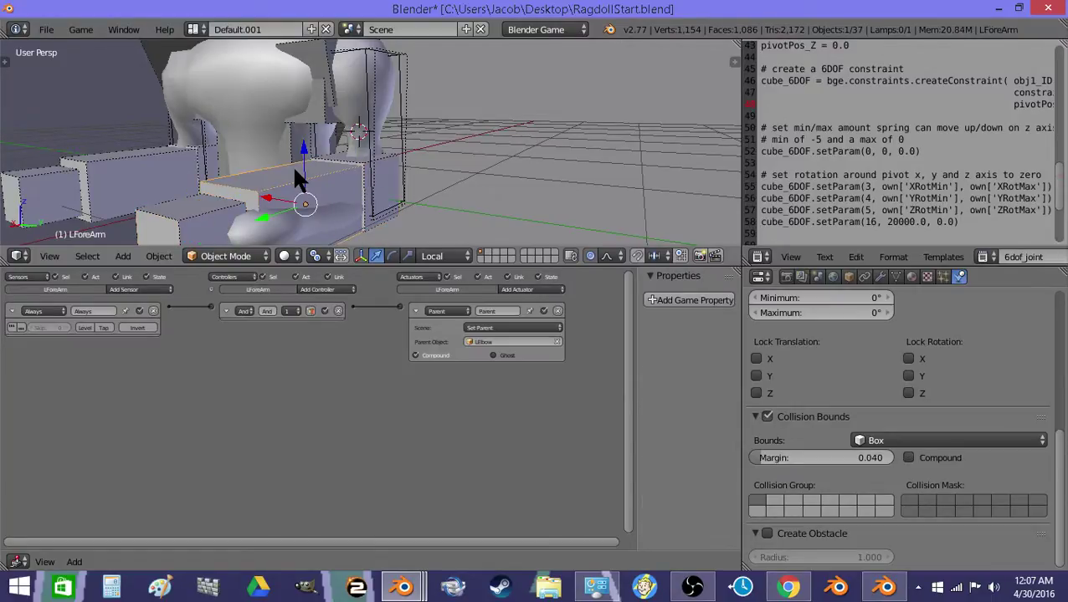
{"action": "right_click", "coordinate": [400, 187]}
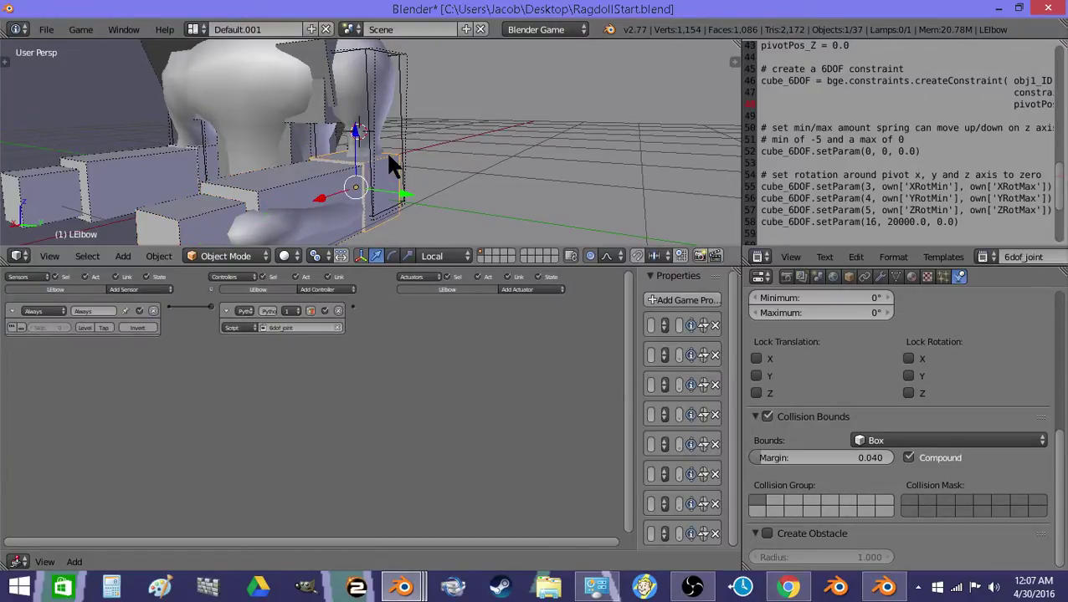
{"action": "right_click", "coordinate": [385, 157]}
{"action": "right_click", "coordinate": [387, 160]}
{"action": "right_click", "coordinate": [393, 171]}
{"action": "right_click", "coordinate": [307, 51]}
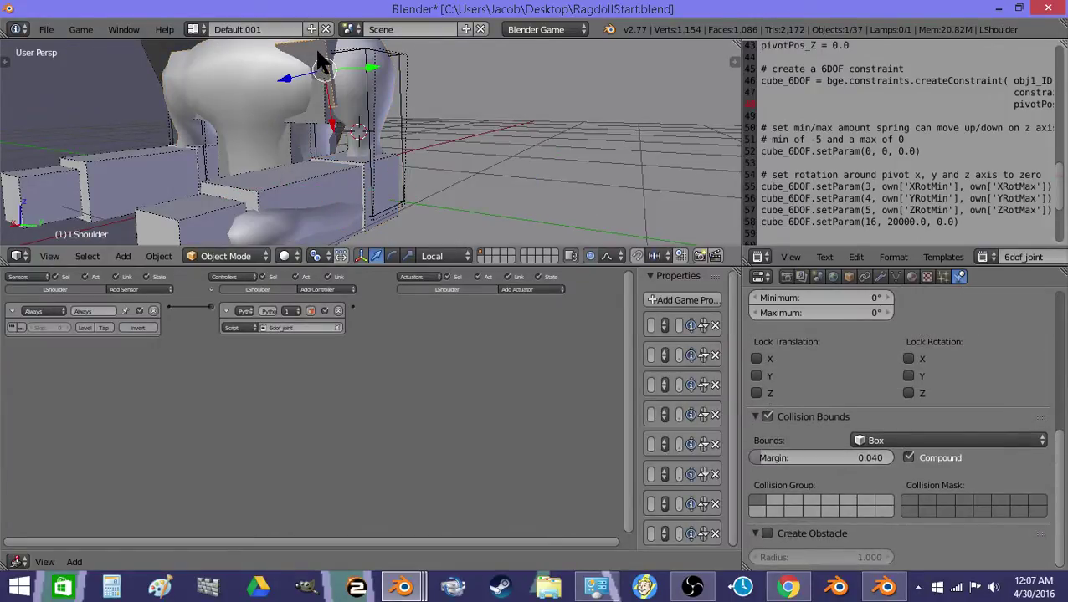
{"action": "right_click", "coordinate": [318, 121]}
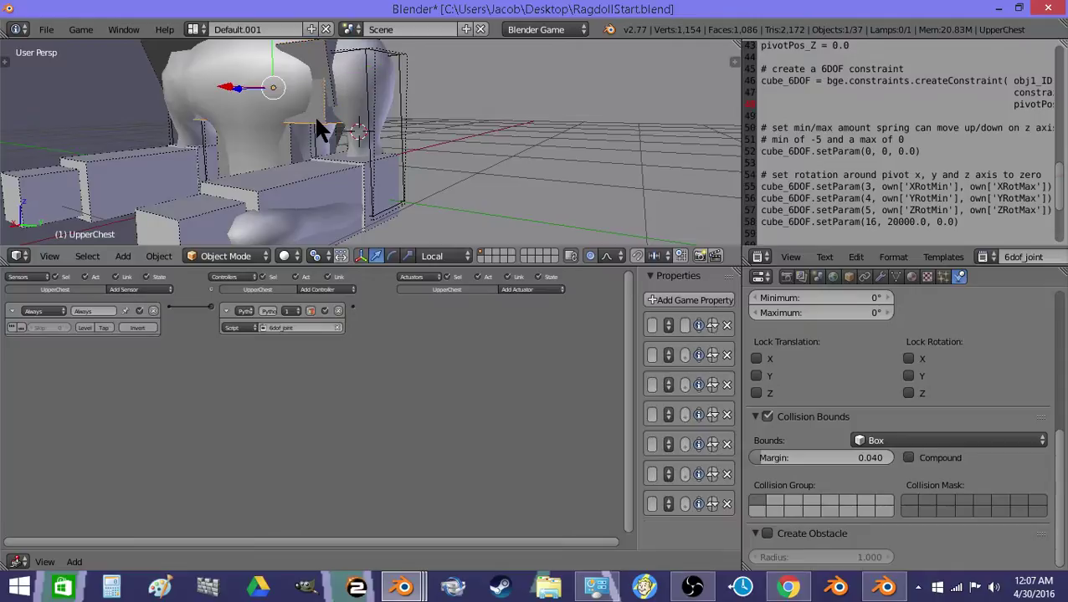
{"action": "right_click", "coordinate": [292, 142]}
- Try moving the Pelvic box to check how the character's body follows
{"action": "middle_click_drag", "start_coordinate": [292, 144], "coordinate": [297, 142]}
{"action": "scroll", "coordinate": [377, 117], "scroll_direction": "down", "scroll_amount": 5}
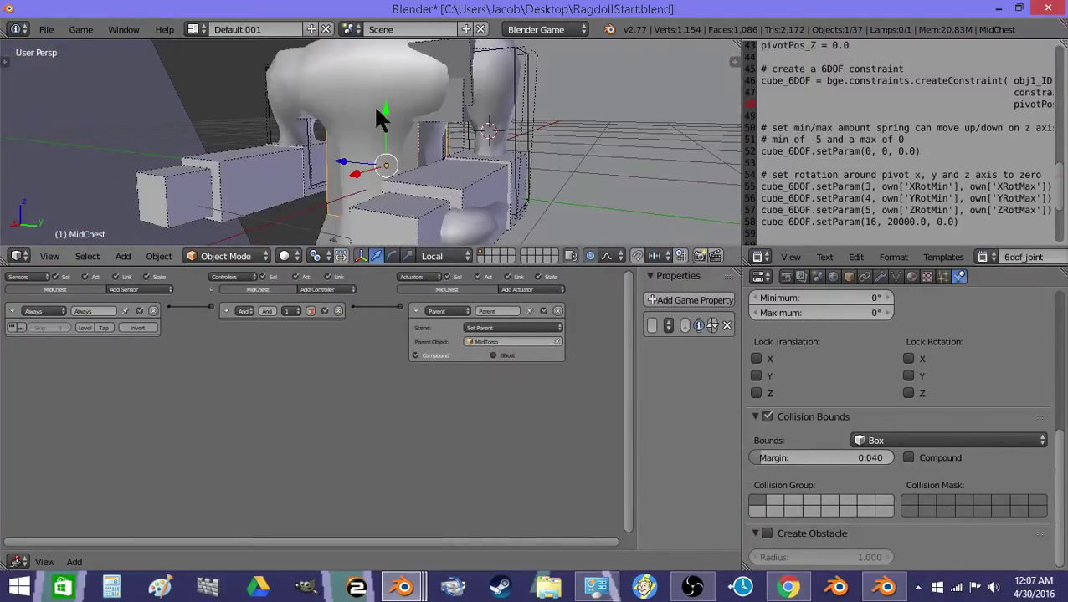
{"action": "scroll", "coordinate": [397, 156], "scroll_direction": "down", "scroll_amount": 8, "text": "shift"}
{"action": "right_click", "coordinate": [330, 79]}
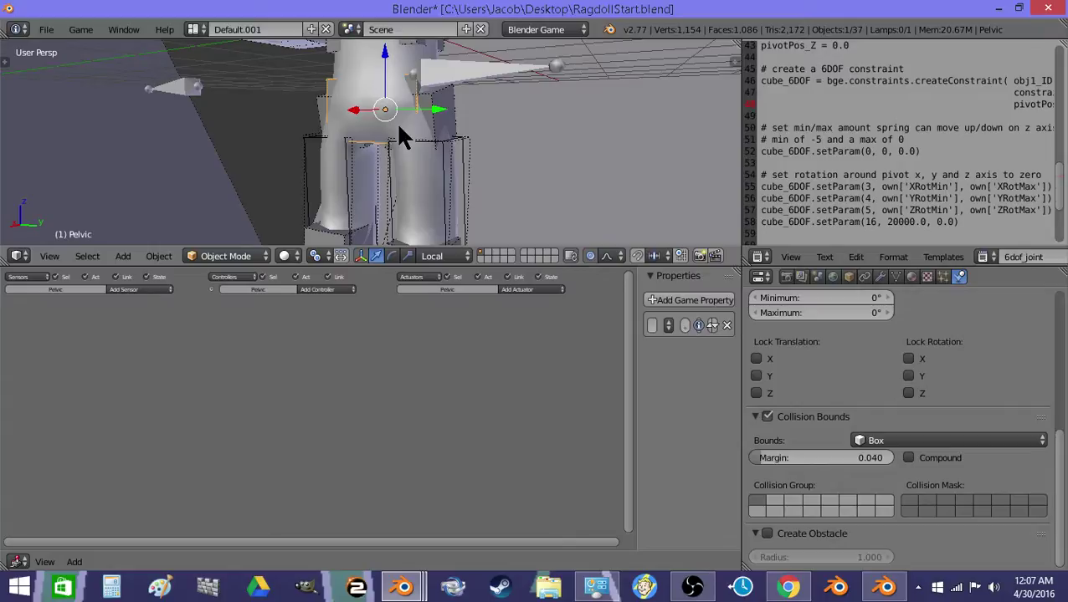
{"action": "key", "text": "g"}
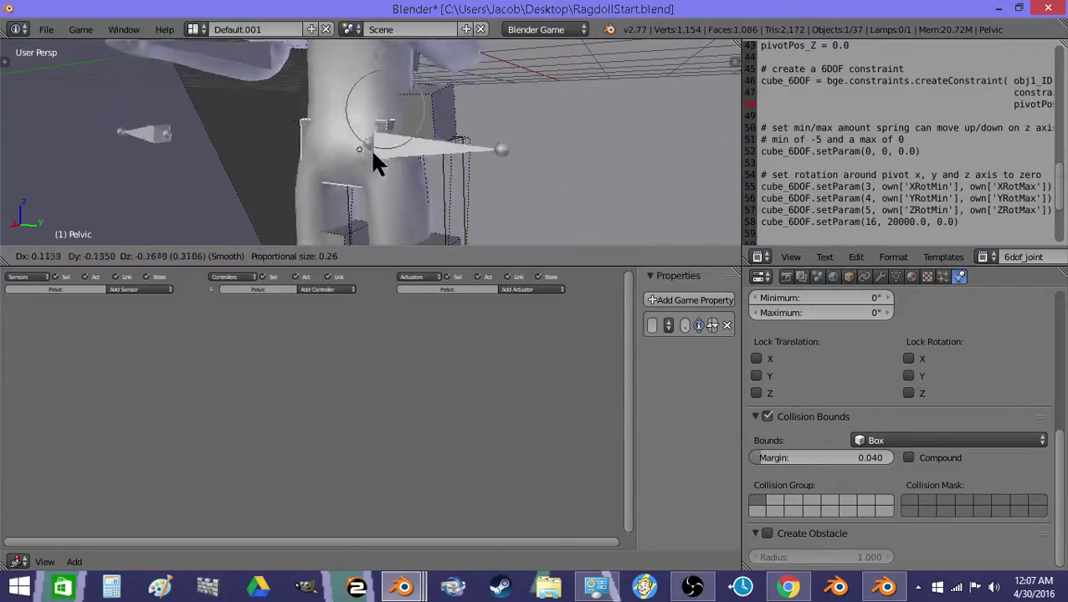
{"action": "right_click", "coordinate": [432, 159]}
- Switch the viewport to wireframe and select the character's armature
{"action": "key", "text": "shift+f"}
{"action": "key", "text": "s"}
{"action": "key", "text": "e"}
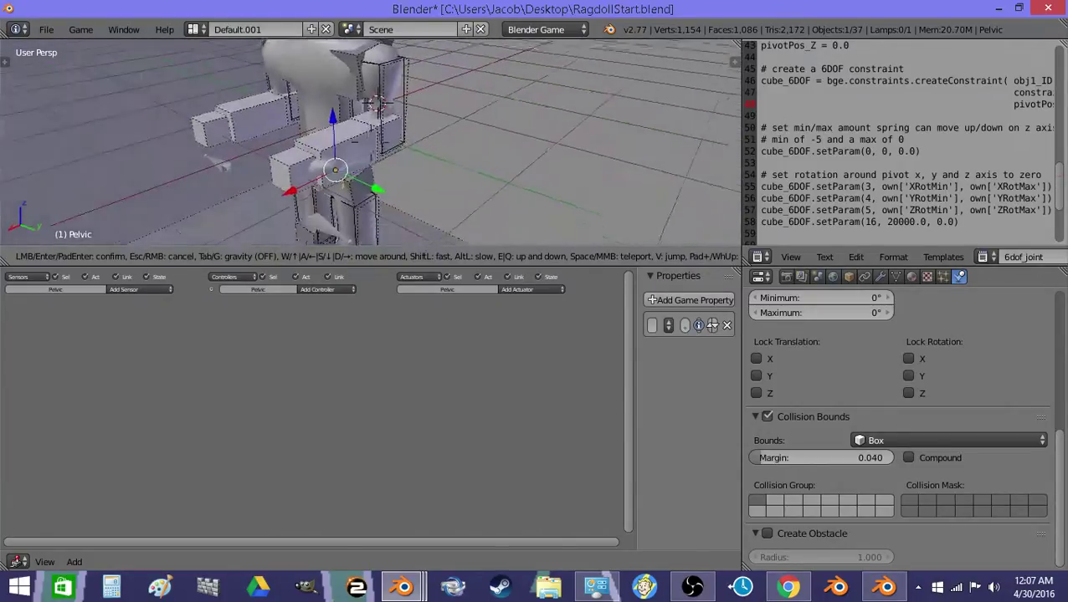
{"action": "key", "text": "w"}
{"action": "left_click", "coordinate": [370, 144]}
{"action": "key", "text": "z"}
{"action": "right_click", "coordinate": [370, 143]}
{"action": "right_click", "coordinate": [351, 146]}
{"action": "right_click", "coordinate": [351, 145]}
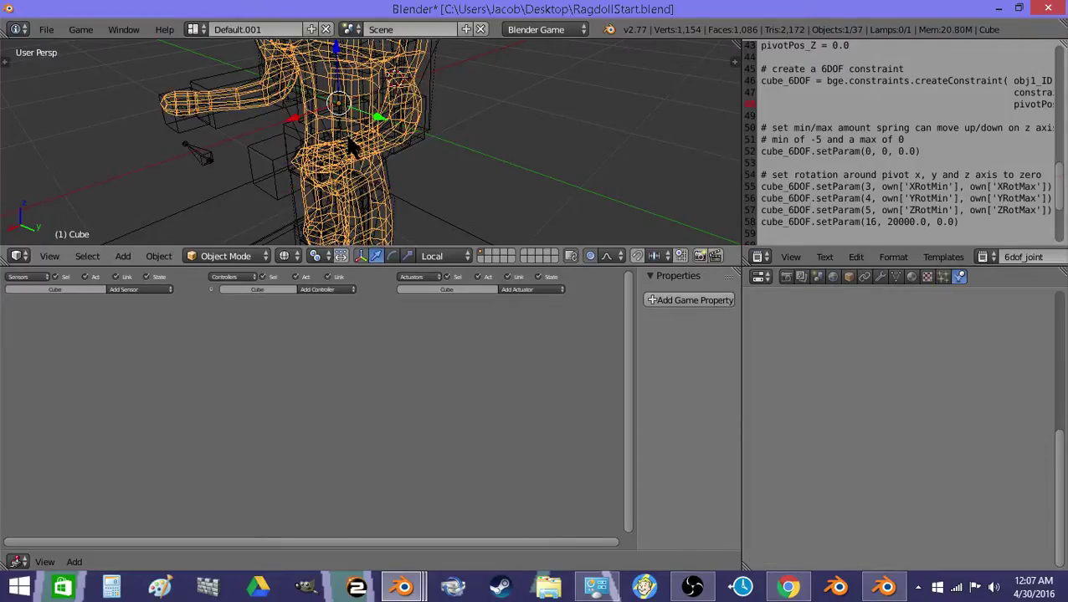
{"action": "right_click_drag", "start_coordinate": [350, 141], "coordinate": [407, 144]}
{"action": "right_click", "coordinate": [408, 144]}
{"action": "right_click", "coordinate": [377, 139]}
{"action": "right_click", "coordinate": [380, 139]}
{"action": "right_click", "coordinate": [355, 150]}
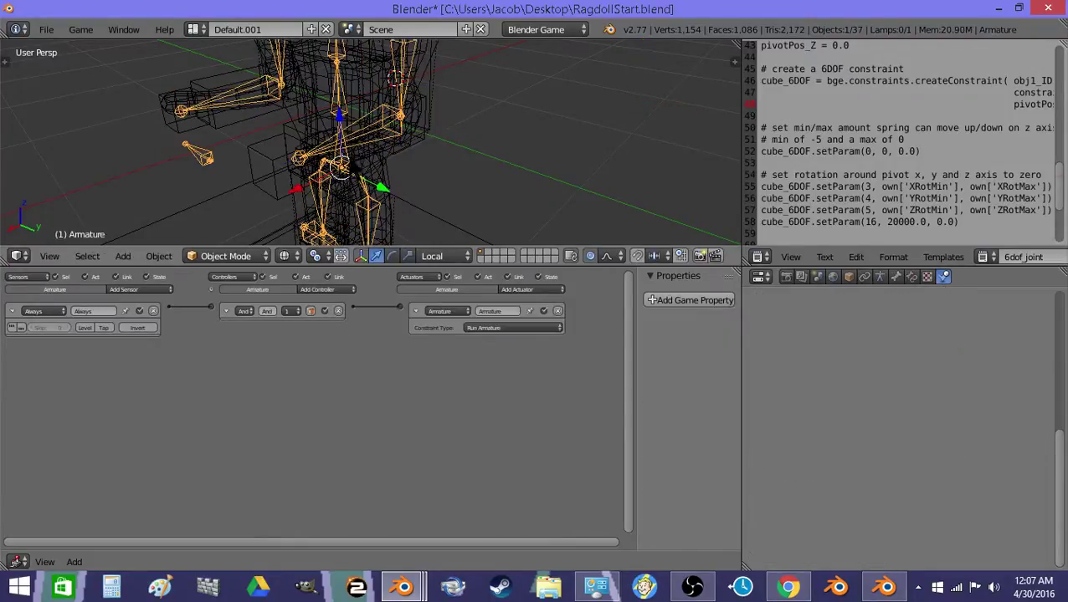
- Put the armature in Pose Mode and show the bone constraints of the left forearm bone
{"action": "left_click", "coordinate": [234, 256]}
{"action": "left_click", "coordinate": [239, 220]}
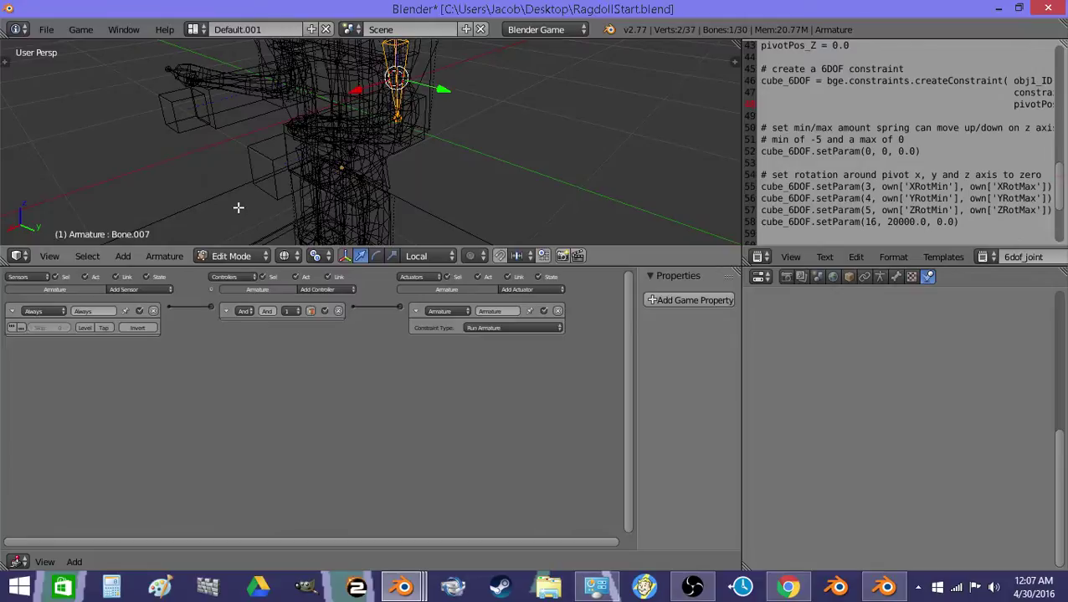
{"action": "left_click", "coordinate": [226, 257]}
{"action": "left_click", "coordinate": [234, 205]}
{"action": "right_click", "coordinate": [368, 133]}
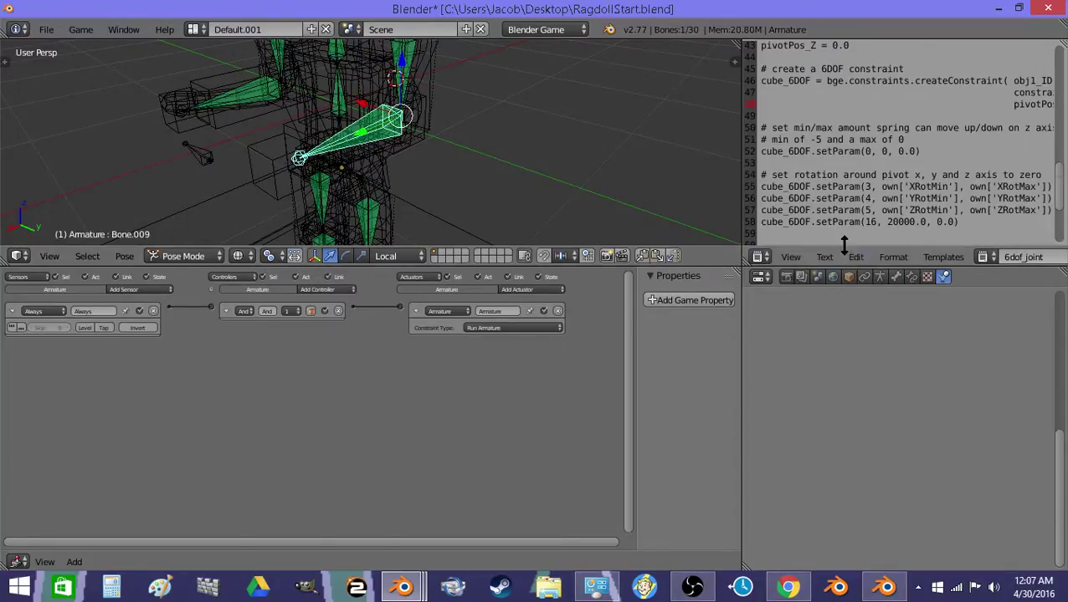
{"action": "left_click", "coordinate": [911, 277]}
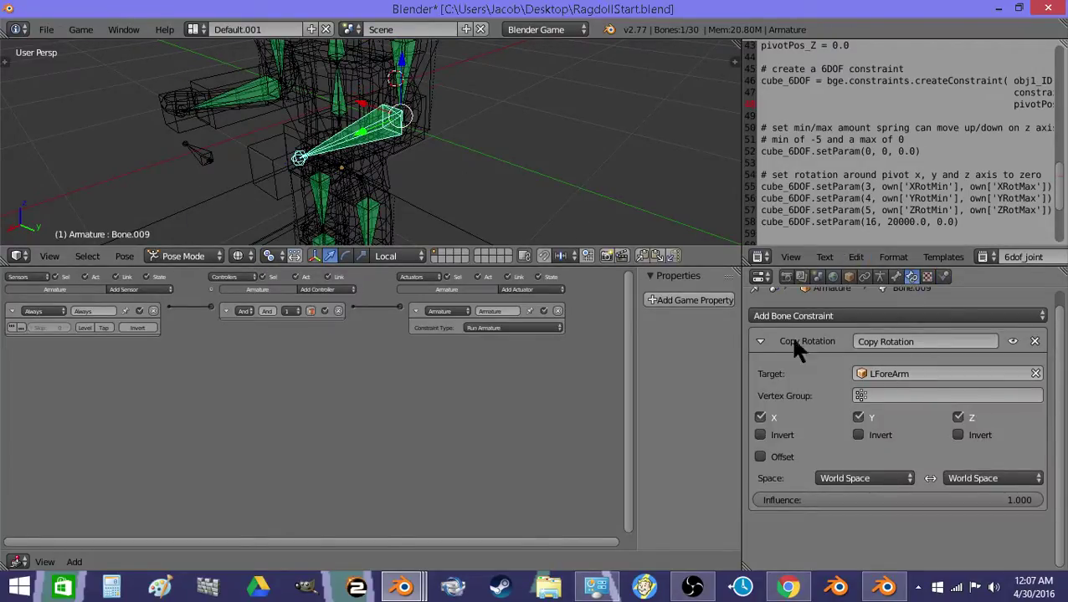
- Match the Copy Rotation targets of the left forearm and upper arm bones with the LForeArm and LUpperArm boxes
{"action": "key", "text": "z"}
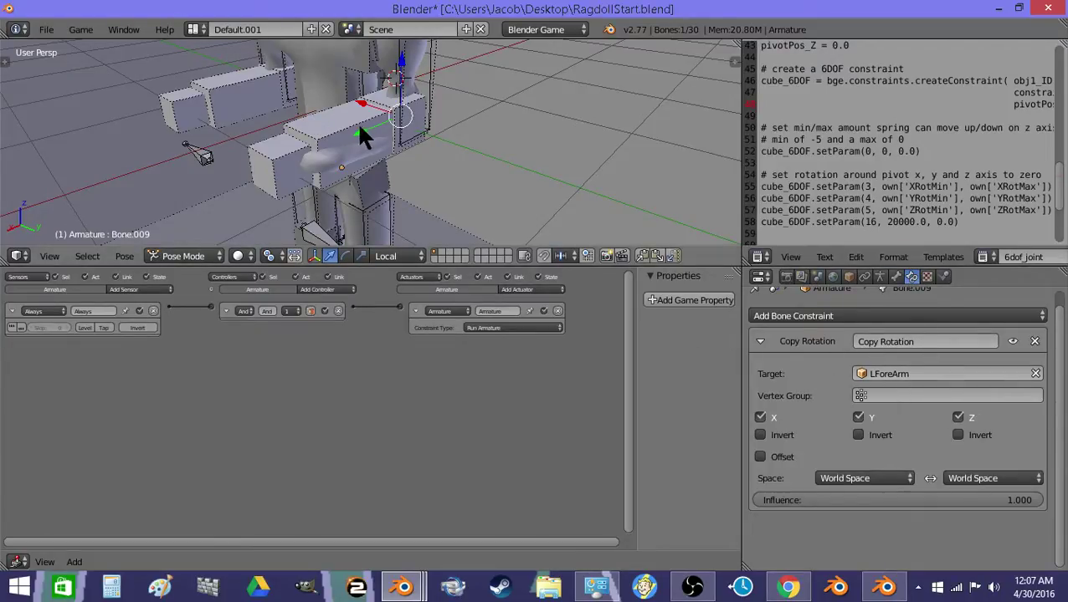
{"action": "right_click", "coordinate": [311, 107]}
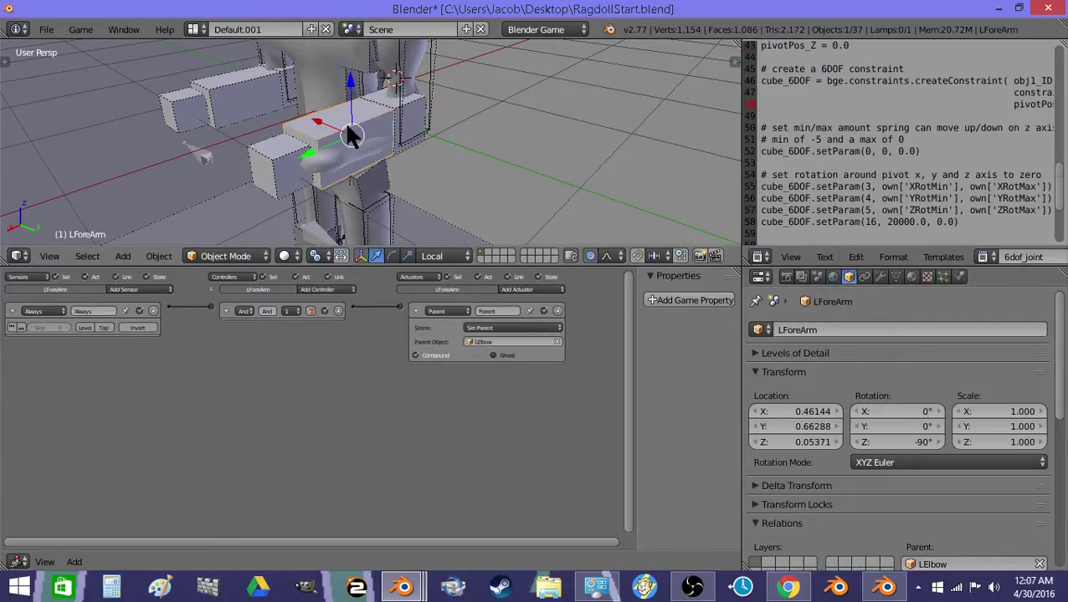
{"action": "right_click", "coordinate": [413, 65]}
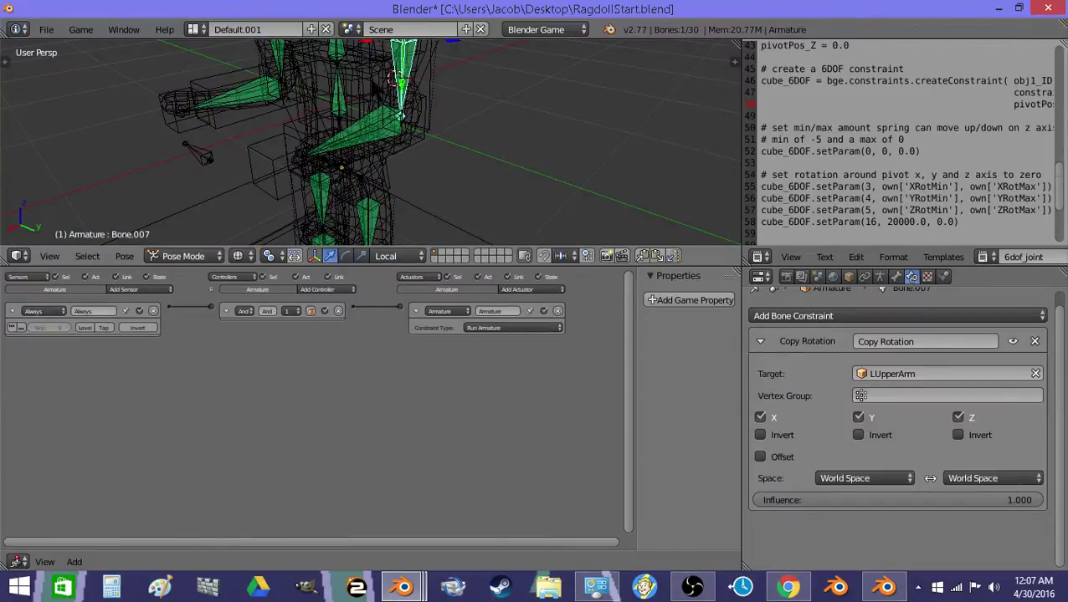
{"action": "key", "text": "shift+f"}
{"action": "left_click", "coordinate": [373, 147]}
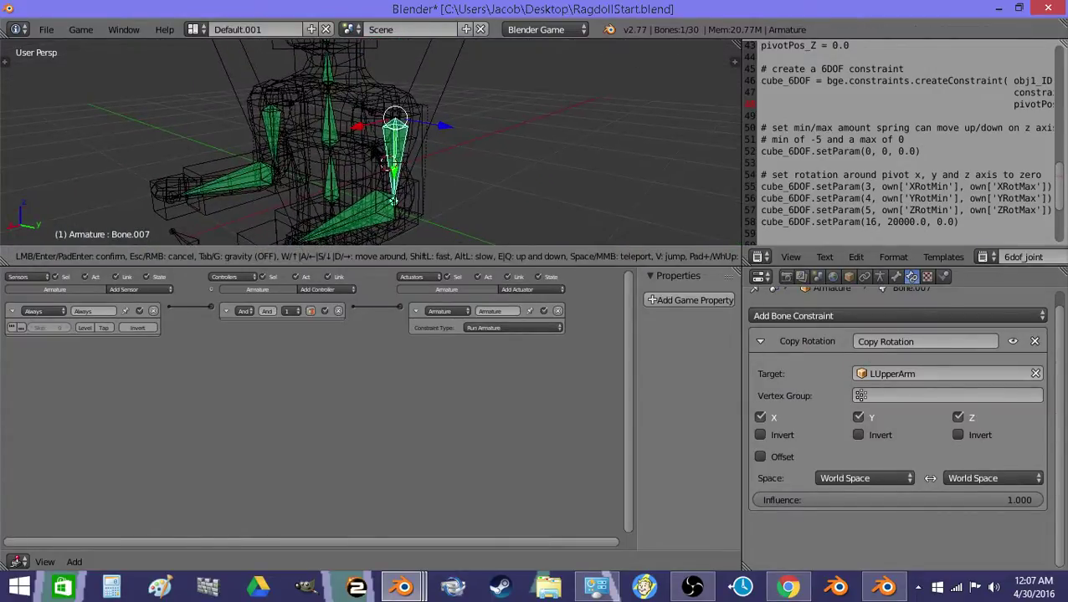
{"action": "key", "text": "z"}
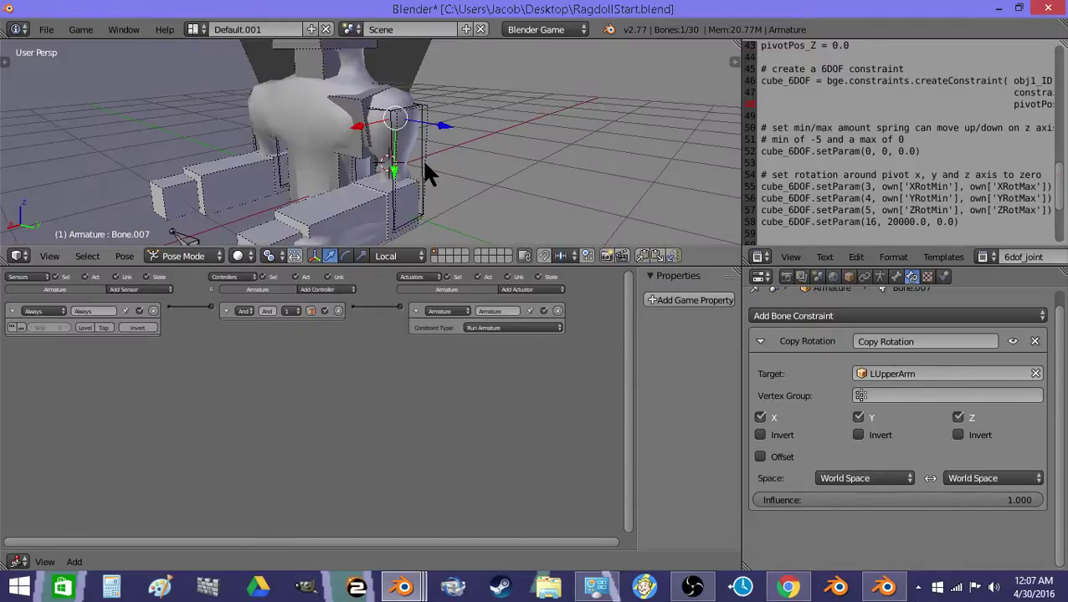
{"action": "right_click", "coordinate": [423, 177]}
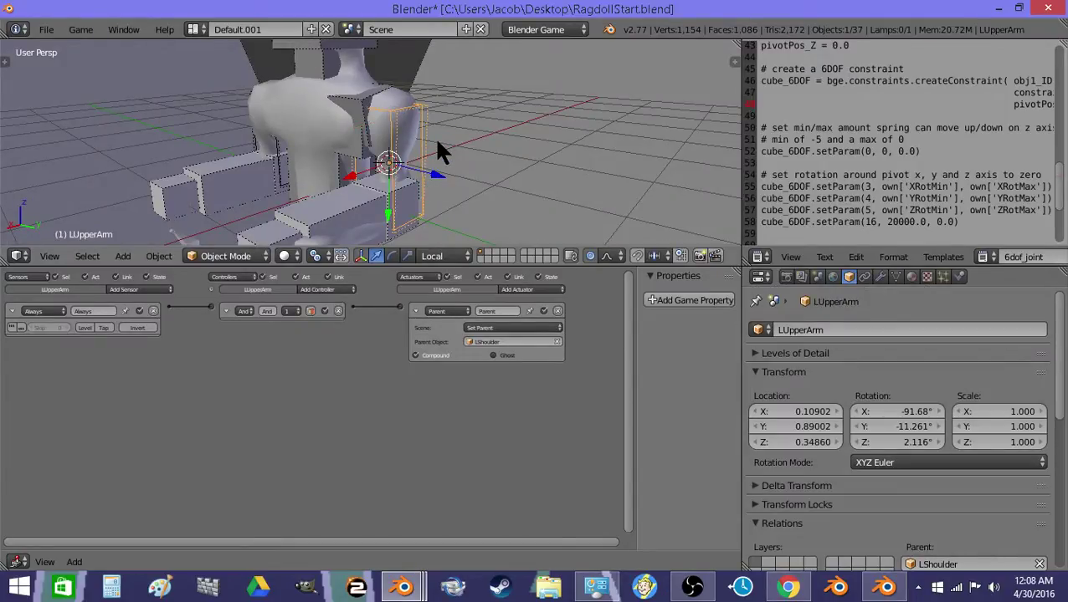
- Set the viewport shading to Texture and run the game once to test the ragdoll fall
{"action": "scroll", "coordinate": [435, 140], "scroll_direction": "down", "scroll_amount": 6}
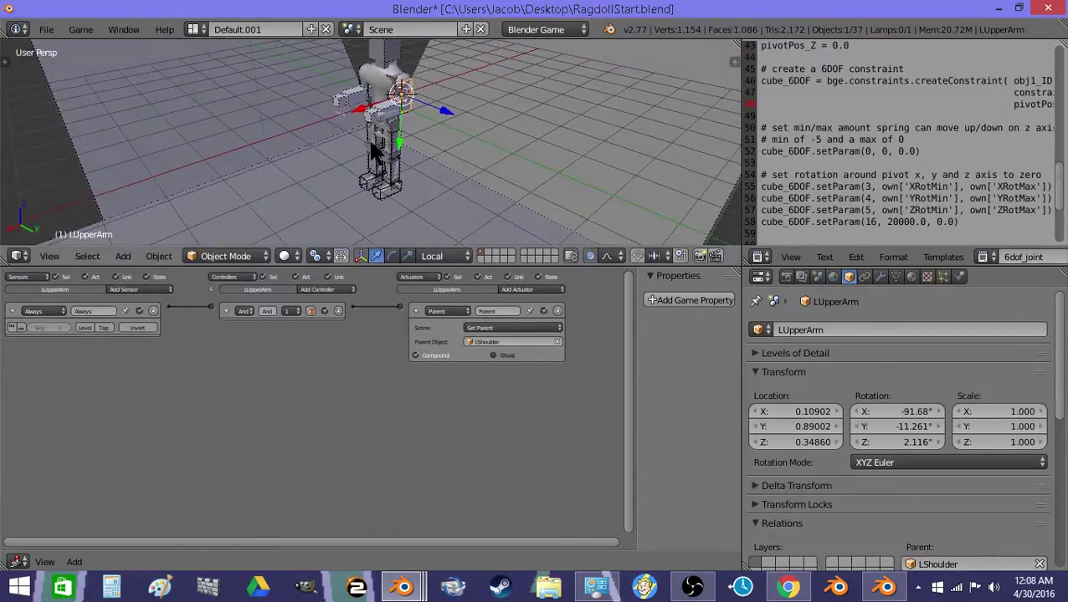
{"action": "left_click", "coordinate": [295, 254]}
{"action": "left_click", "coordinate": [294, 189]}
{"action": "key", "text": "p"}
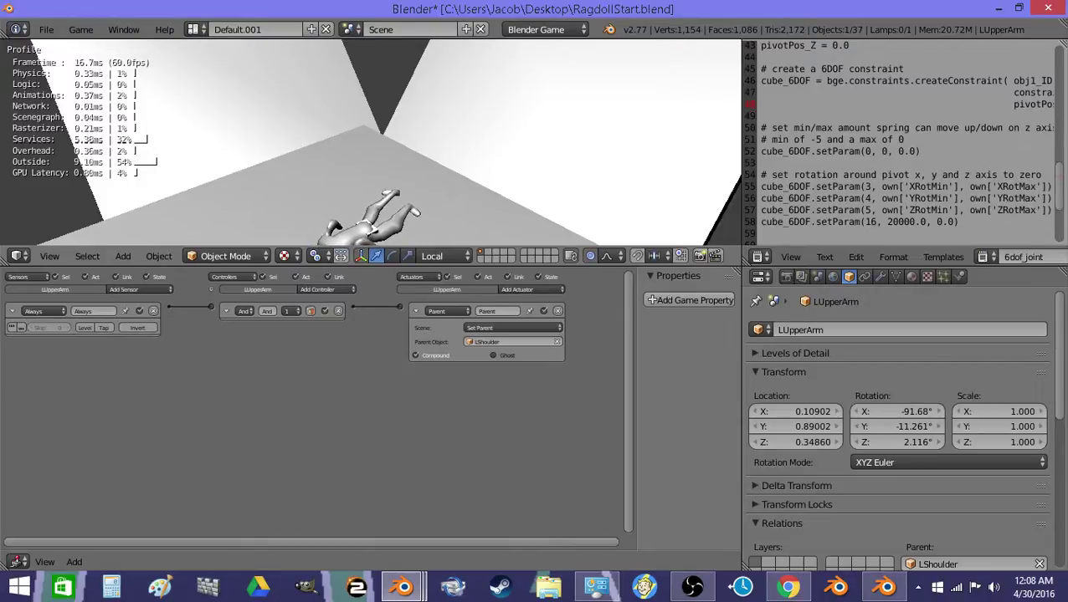
{"action": "key", "text": "Escape"}
- Run the ragdoll simulation again from a new viewpoint, then exit the game
{"action": "key", "text": "shift+f"}
{"action": "left_click", "coordinate": [371, 142]}
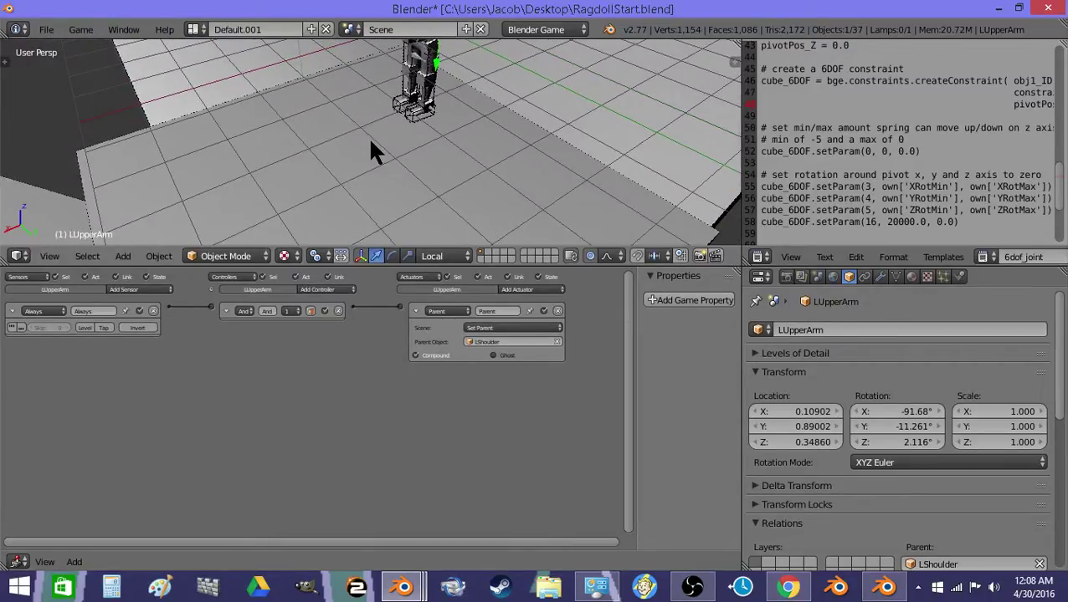
{"action": "key", "text": "p"}
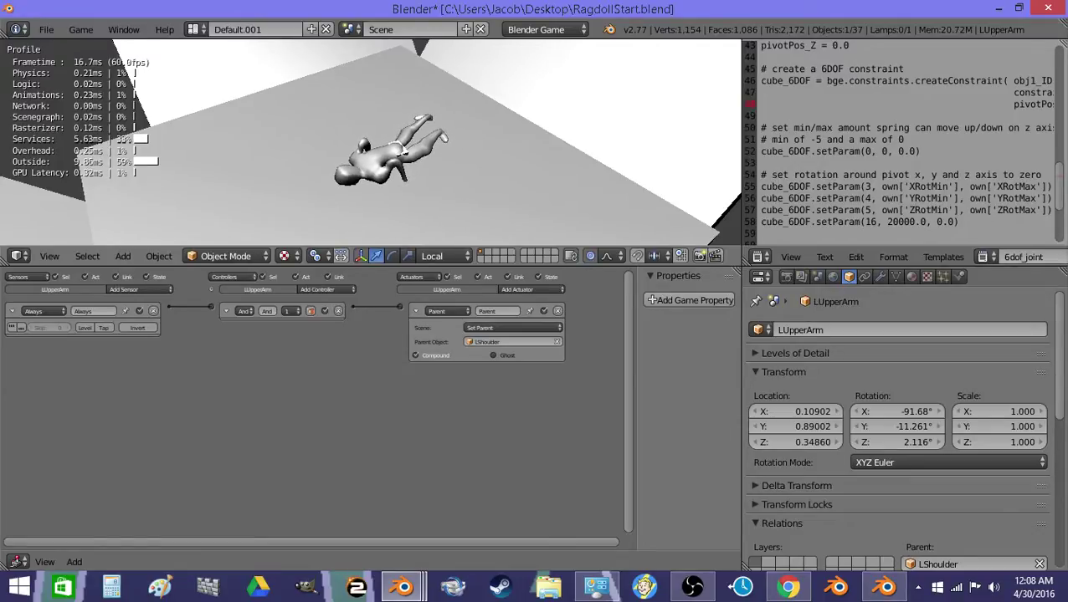
{"action": "key", "text": "Escape"}
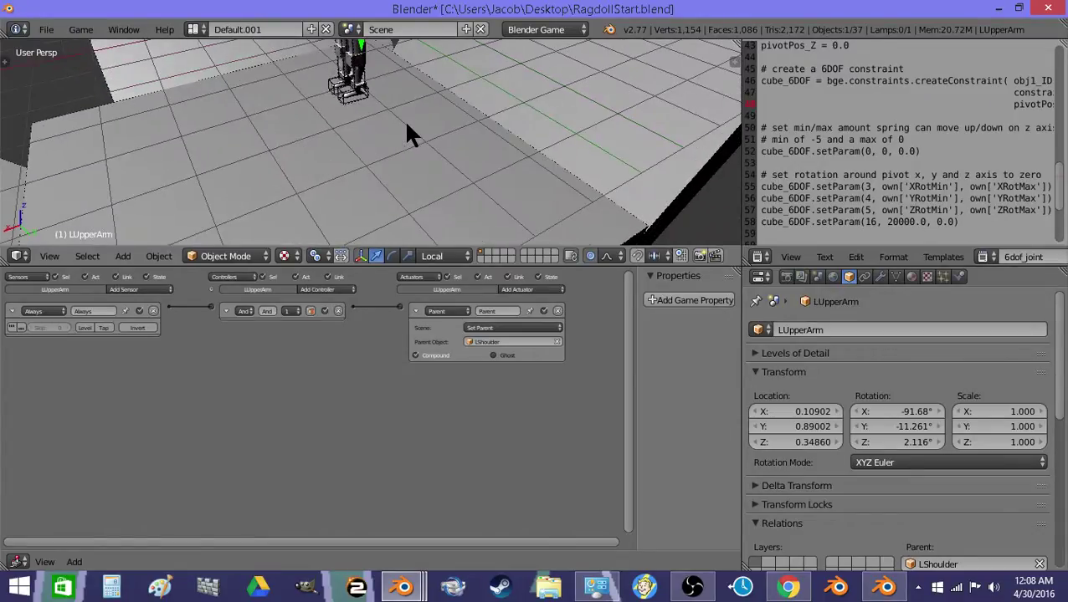
{"action": "key", "text": "shift+f"}
{"action": "key", "text": "Return"}
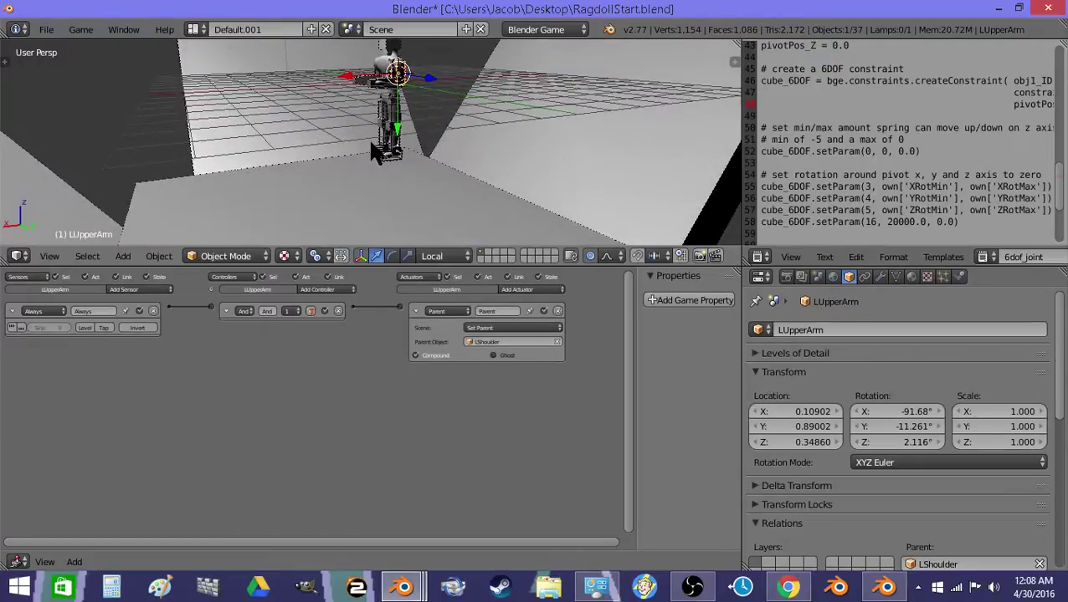
- Run the ragdoll simulation, turn on Show Physics Visualization, and run it again with the collision bounds drawn
{"action": "key", "text": "p"}
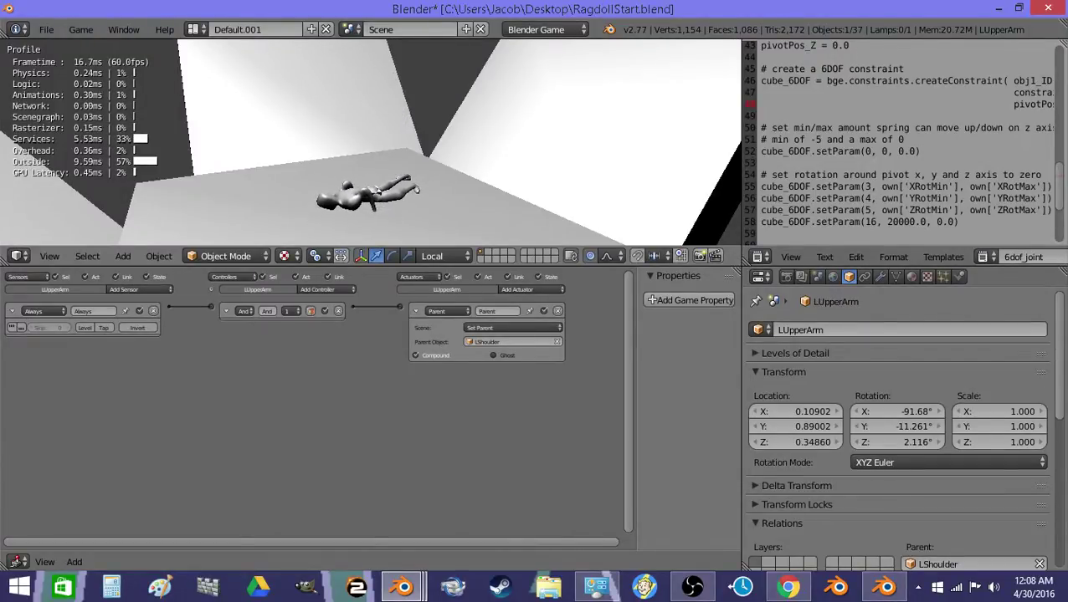
{"action": "key", "text": "Escape"}
{"action": "left_click", "coordinate": [81, 29]}
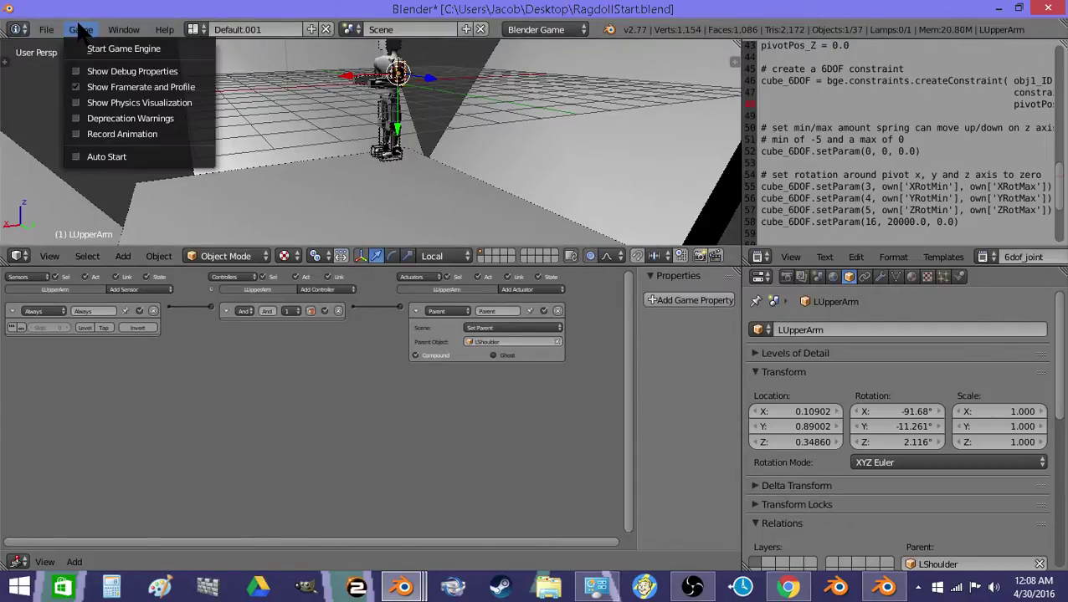
{"action": "left_click", "coordinate": [125, 101]}
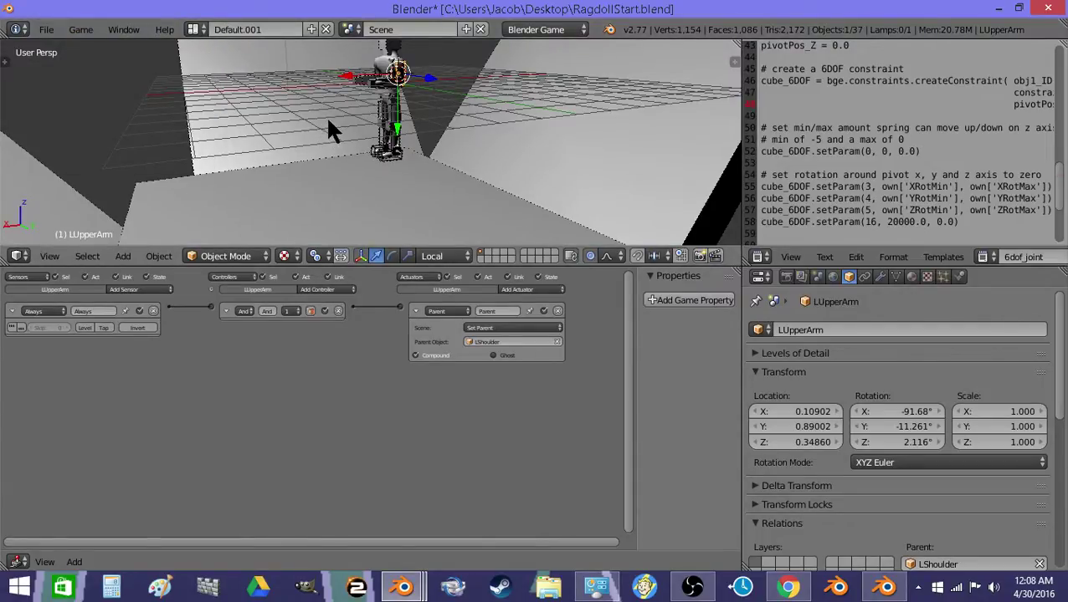
{"action": "key", "text": "p"}
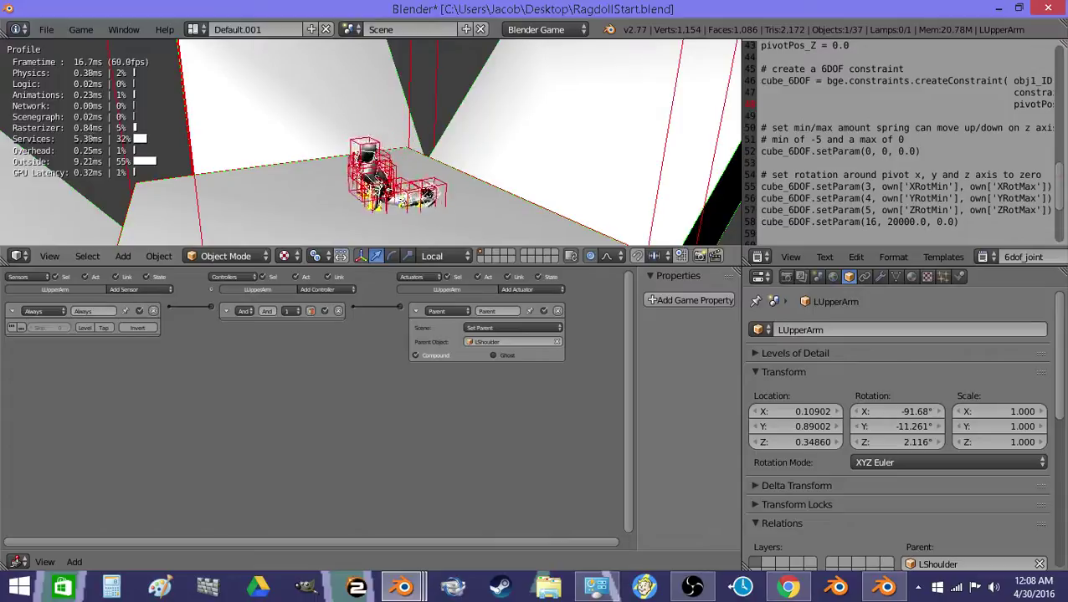
{"action": "key", "text": "Escape"}
- Select the ragdoll's Head box and snap the 3D cursor to it
{"action": "key", "text": "shift+f"}
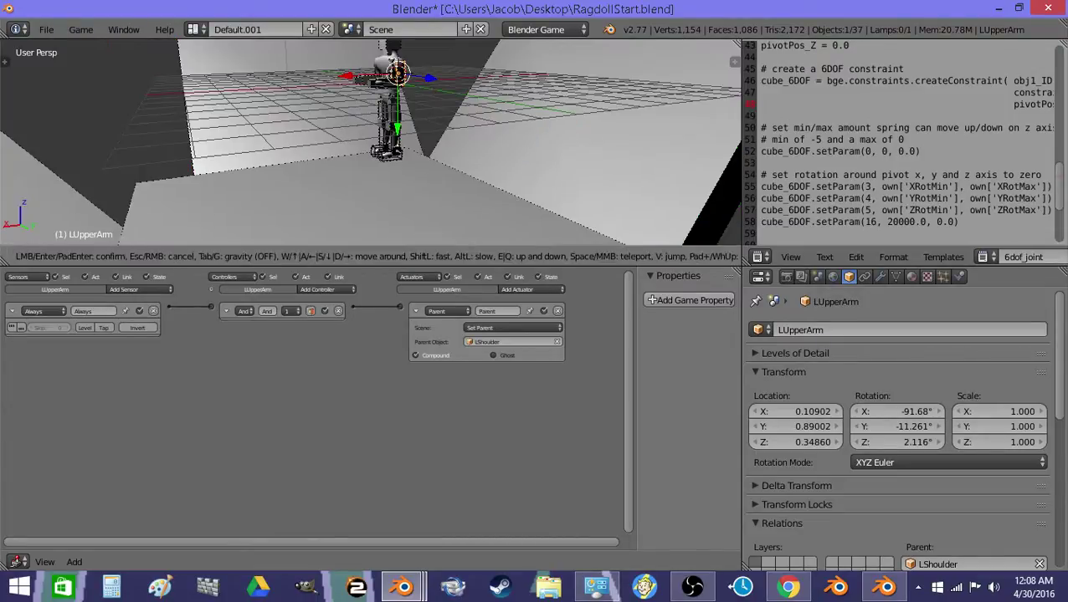
{"action": "key", "text": "w"}
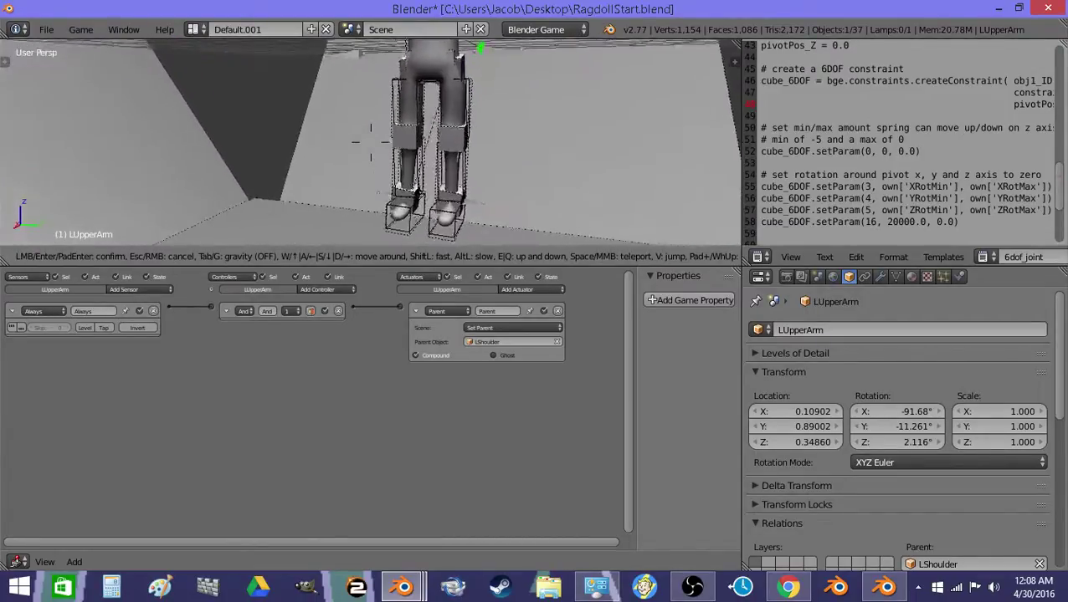
{"action": "key", "text": "s"}
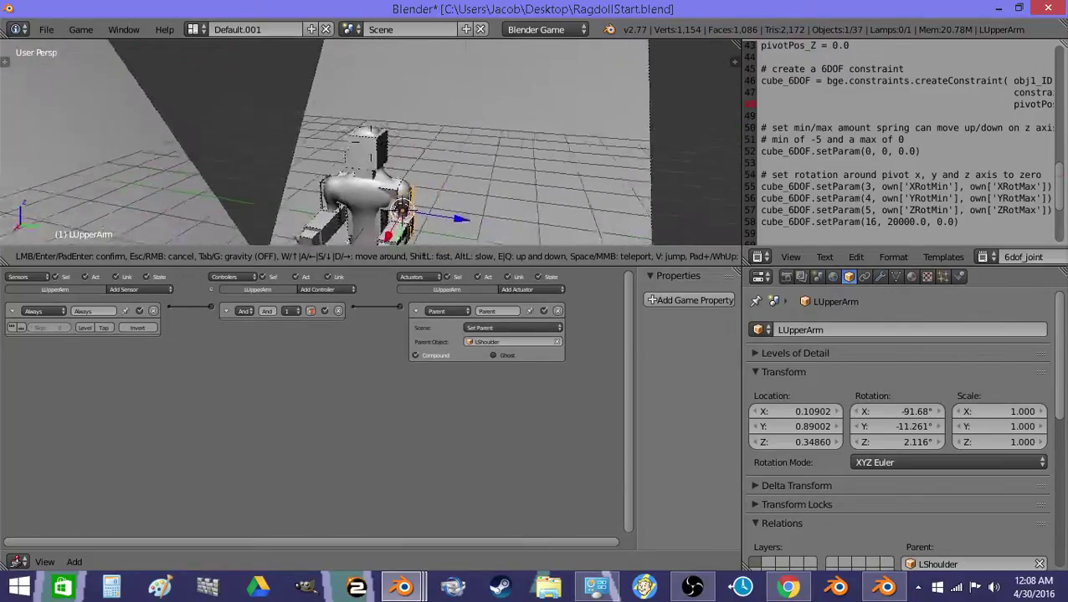
{"action": "left_click", "coordinate": [371, 142]}
{"action": "right_click", "coordinate": [368, 180]}
{"action": "key", "text": "shift+s"}
{"action": "left_click", "coordinate": [367, 176]}
{"action": "right_click", "coordinate": [376, 169]}
{"action": "right_click", "coordinate": [382, 168]}
{"action": "key", "text": "shift+s"}
{"action": "left_click", "coordinate": [384, 161]}
- Add a cube at the 3D cursor and, with proportional editing off, raise it along global Z to hang above the head
{"action": "left_click", "coordinate": [126, 257]}
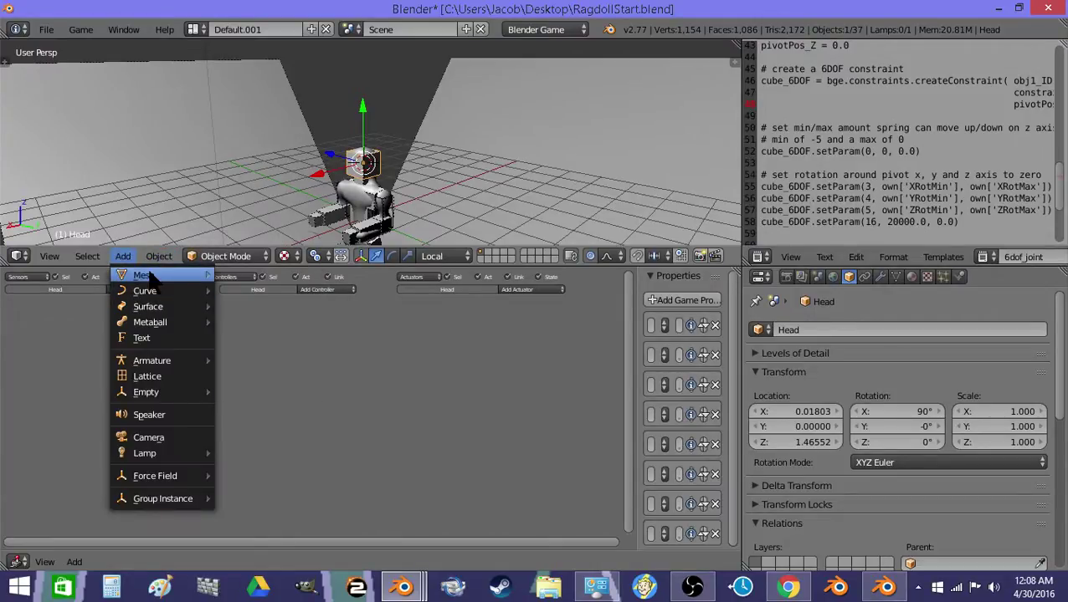
{"action": "mouse_move", "coordinate": [144, 276]}
{"action": "left_click", "coordinate": [284, 297]}
{"action": "key", "text": "g"}
{"action": "key", "text": "z"}
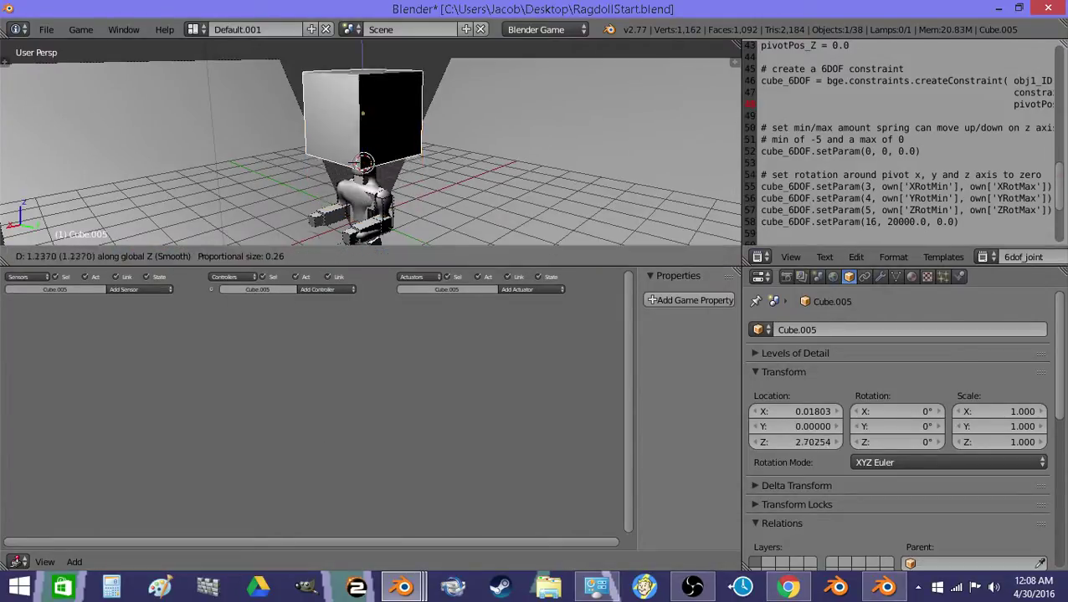
{"action": "key", "text": "Return"}
{"action": "key", "text": "ctrl+z"}
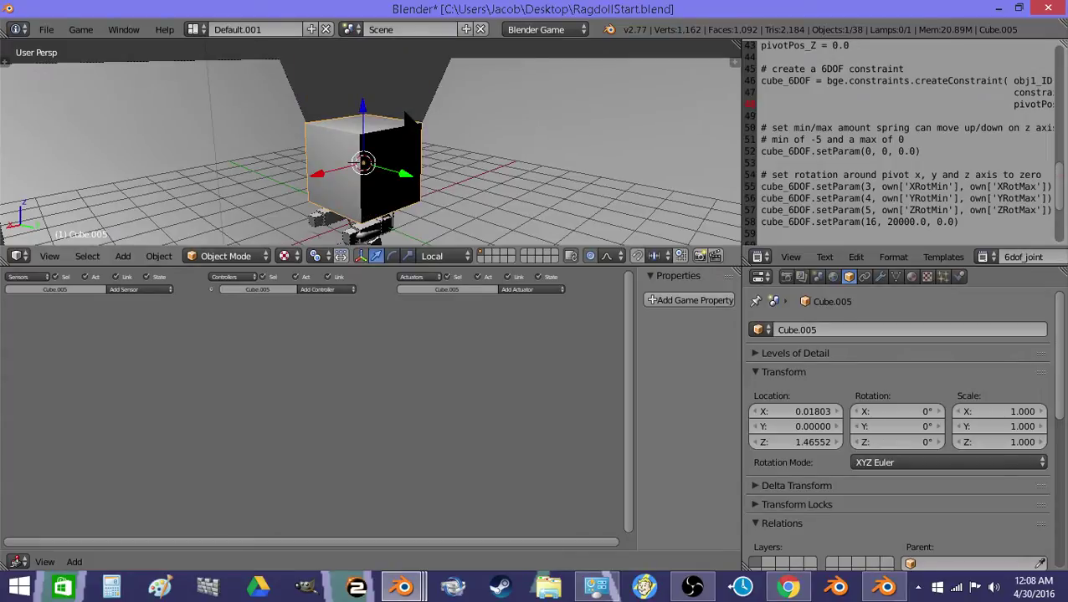
{"action": "key", "text": "g"}
{"action": "key", "text": "z"}
{"action": "key", "text": "Return"}
- Add a second Rigid Body Joint constraint to the Head box, with the new cube Cube.005 as its target
{"action": "right_click", "coordinate": [371, 162]}
{"action": "right_click", "coordinate": [375, 164]}
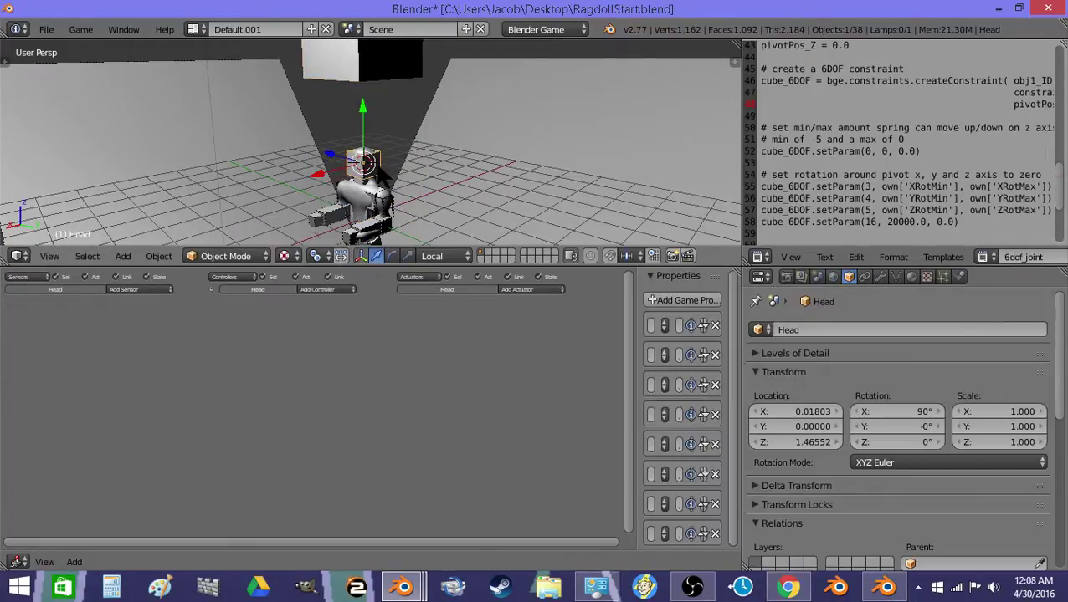
{"action": "left_click", "coordinate": [867, 277]}
{"action": "scroll", "coordinate": [866, 343], "scroll_direction": "up", "scroll_amount": 6}
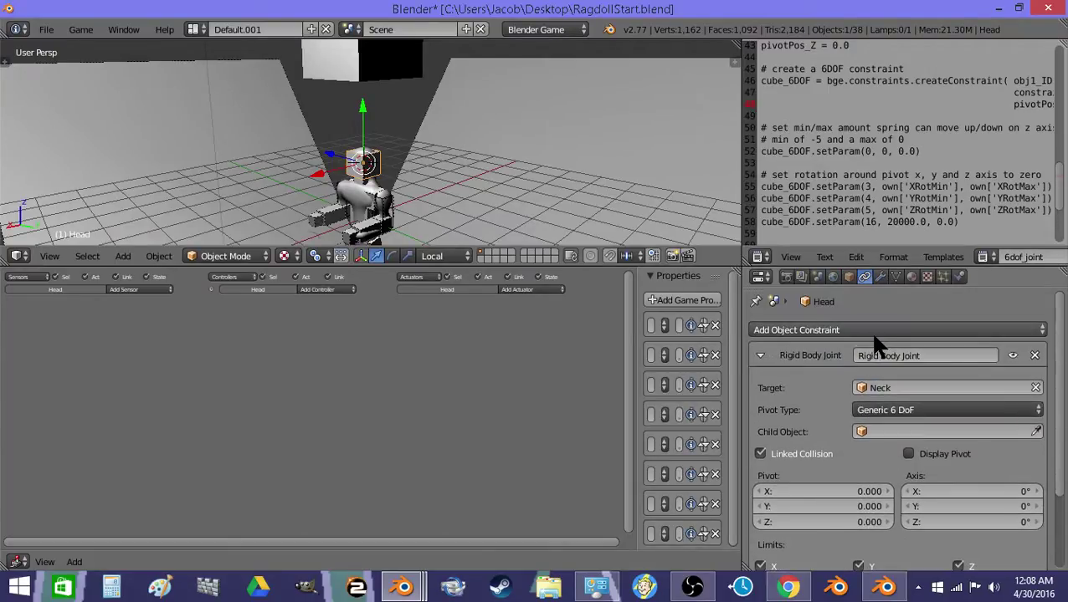
{"action": "left_click", "coordinate": [855, 330]}
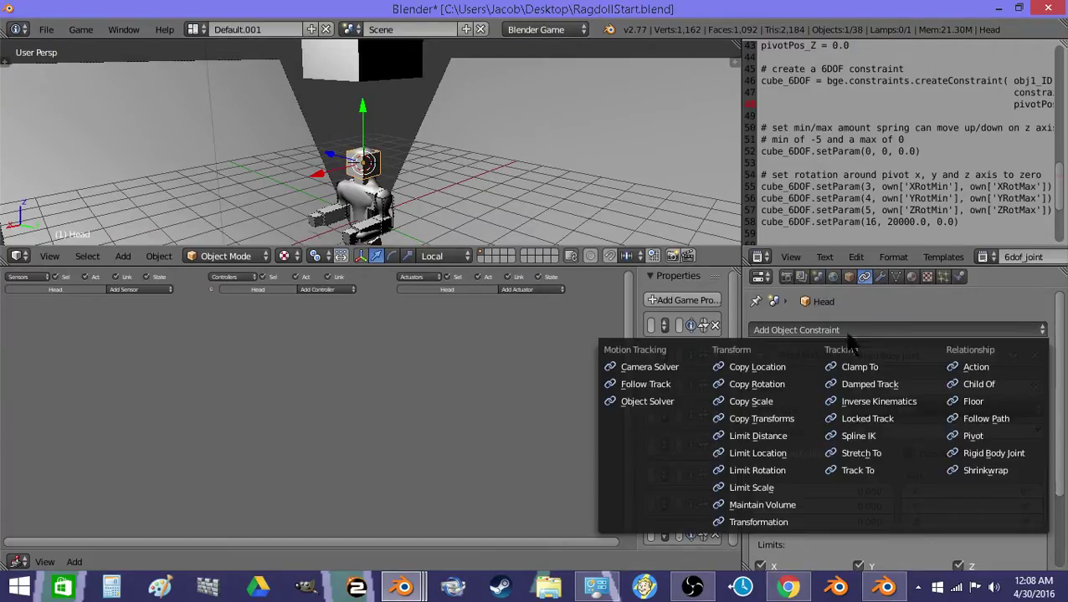
{"action": "left_click", "coordinate": [979, 462]}
{"action": "scroll", "coordinate": [929, 461], "scroll_direction": "down", "scroll_amount": 10}
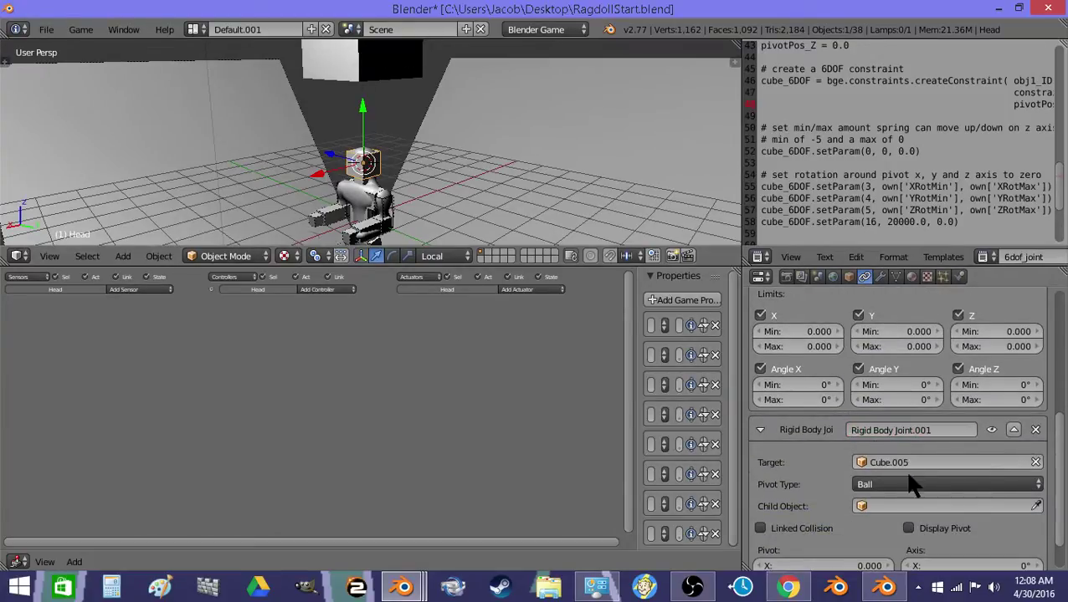
- Set the new joint's pivot type to Generic 6 DoF and enable its X, Y, Z, Angle X, Angle Y and Angle Z limits
{"action": "scroll", "coordinate": [904, 481], "scroll_direction": "down", "scroll_amount": 2}
{"action": "left_click", "coordinate": [875, 440]}
{"action": "left_click", "coordinate": [876, 369]}
{"action": "scroll", "coordinate": [776, 501], "scroll_direction": "down", "scroll_amount": 3}
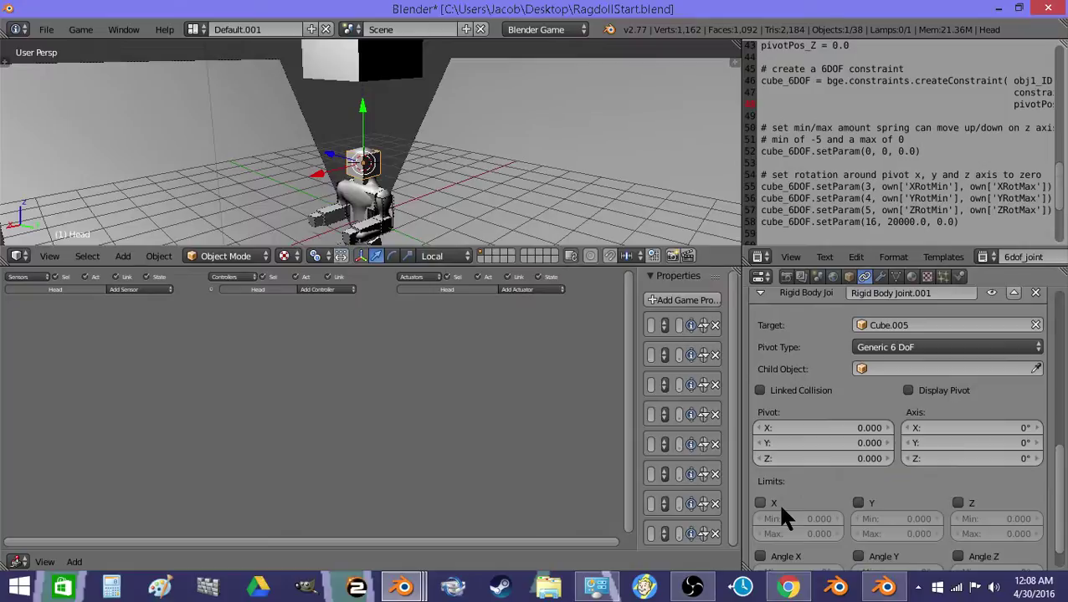
{"action": "scroll", "coordinate": [772, 507], "scroll_direction": "down", "scroll_amount": 2}
{"action": "left_click", "coordinate": [761, 522]}
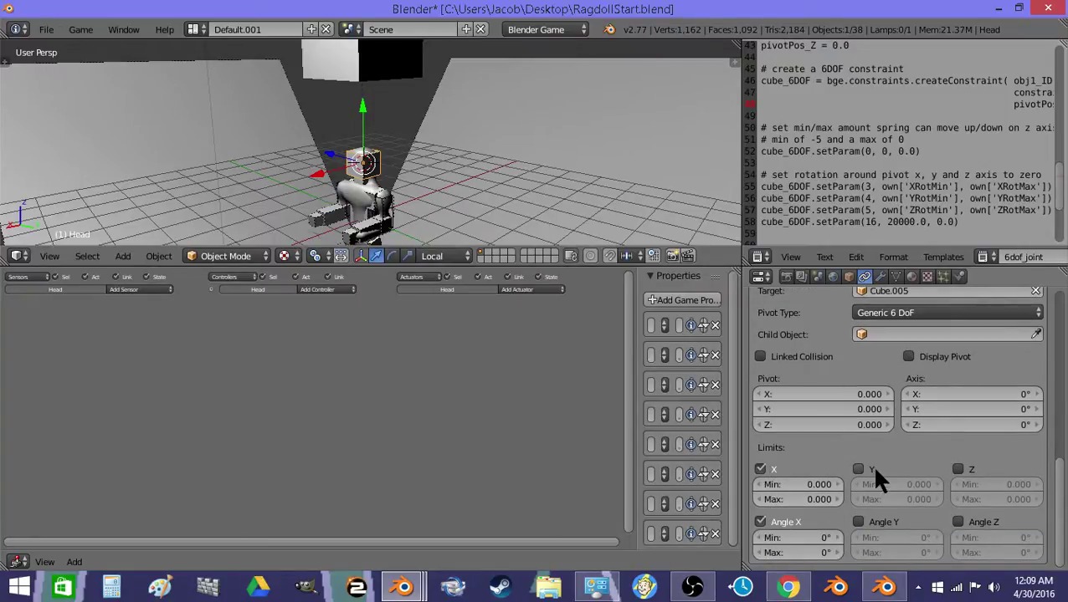
{"action": "left_click", "coordinate": [858, 523]}
{"action": "left_click", "coordinate": [958, 522]}
{"action": "left_click", "coordinate": [958, 469]}
- Test the head-to-cube joint in the game, first up close and again with the whole ragdoll in view
{"action": "key", "text": "p"}
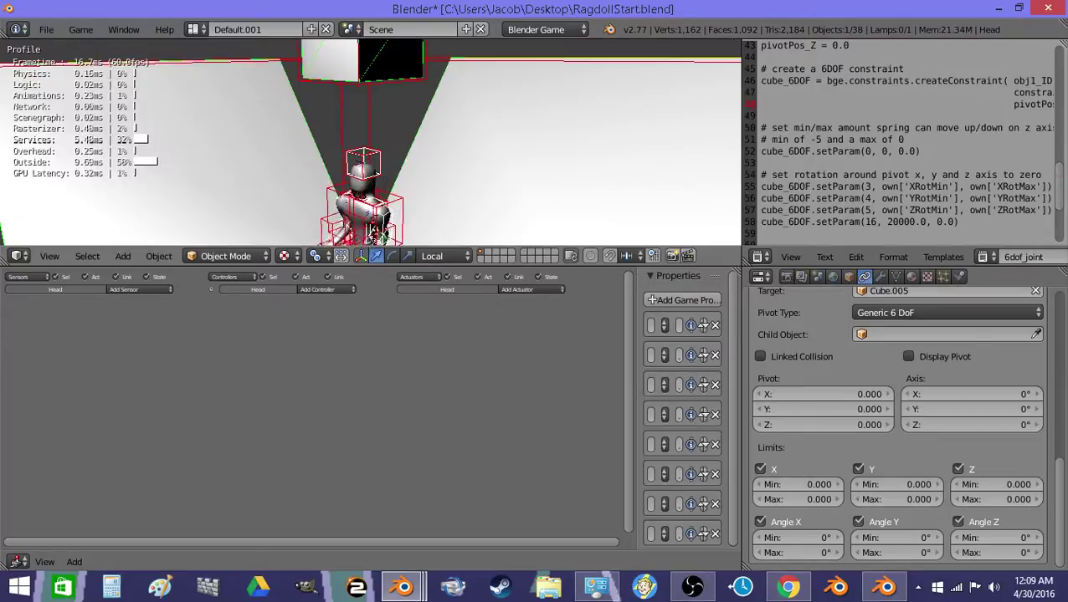
{"action": "key", "text": "Escape"}
{"action": "key", "text": "shift+f"}
{"action": "key", "text": "s"}
{"action": "key", "text": "Return"}
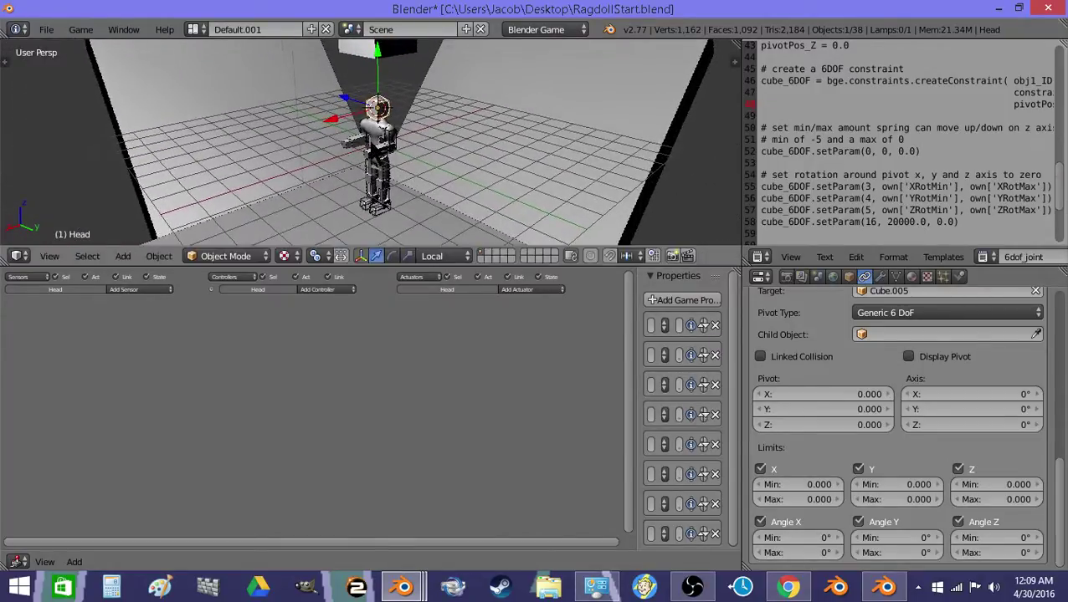
{"action": "key", "text": "p"}
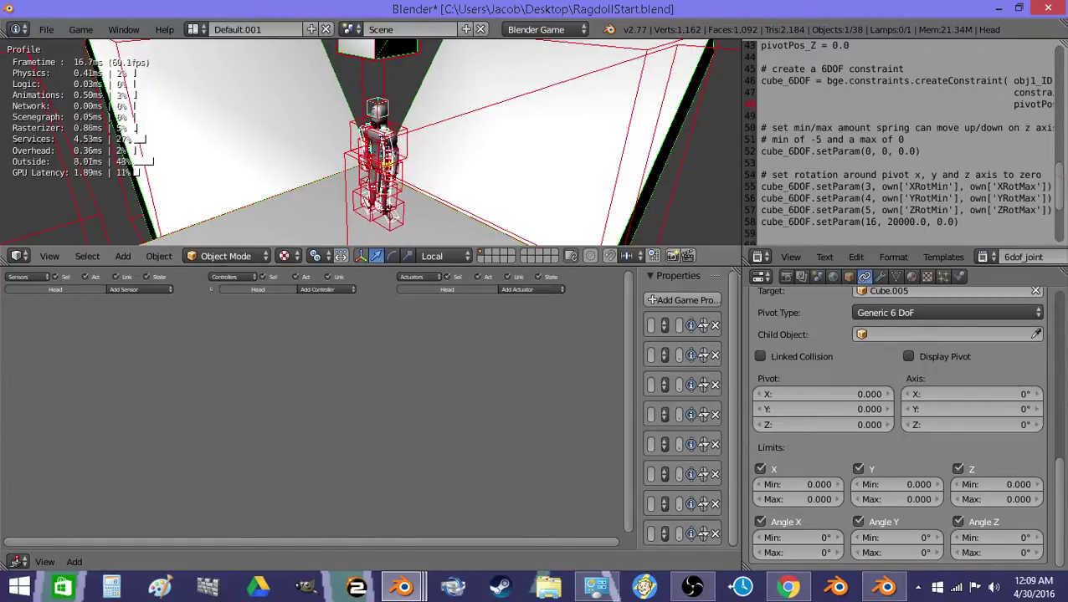
{"action": "key", "text": "Escape"}
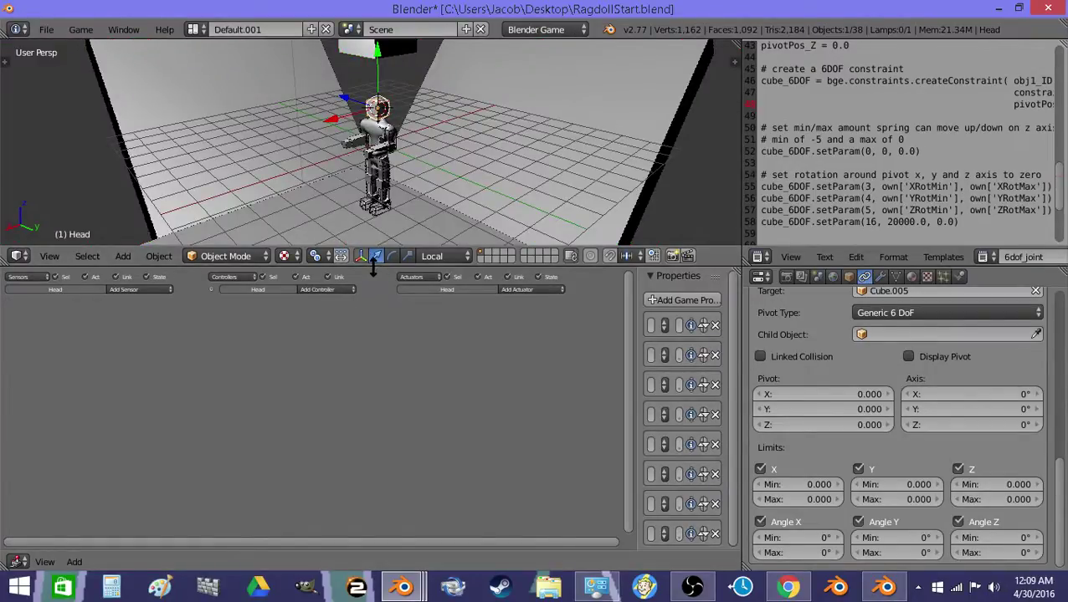
- Enlarge the 3D viewport and run the simulation while facing the ragdoll from the front
{"action": "left_click_drag", "start_coordinate": [370, 266], "coordinate": [417, 496]}
{"action": "key", "text": "shift+f"}
{"action": "key", "text": "w"}
{"action": "key", "text": "q"}
{"action": "key", "text": "a"}
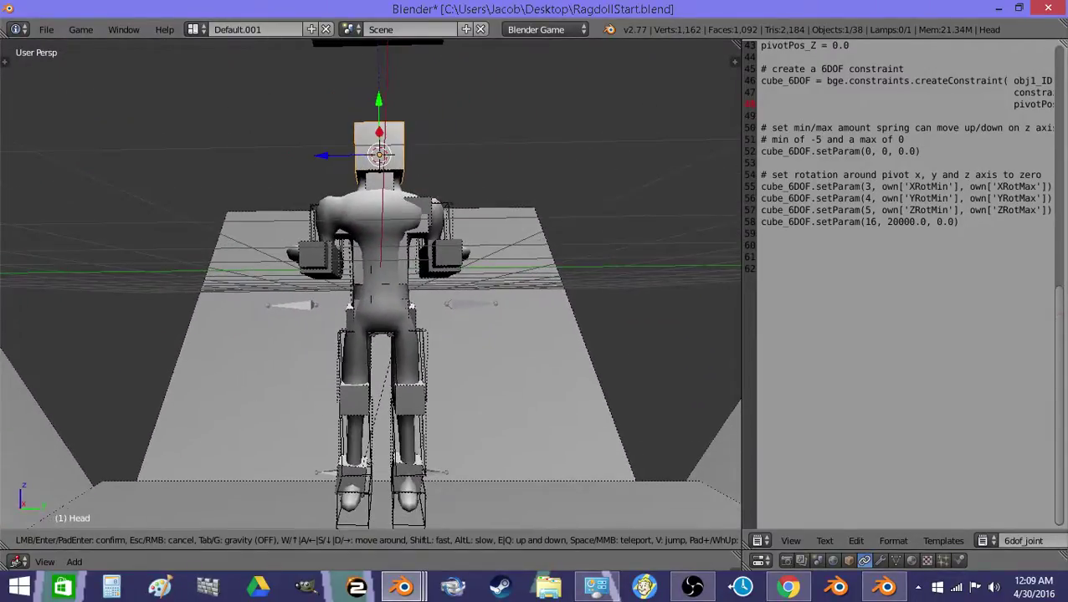
{"action": "left_click", "coordinate": [368, 278]}
{"action": "key", "text": "p"}
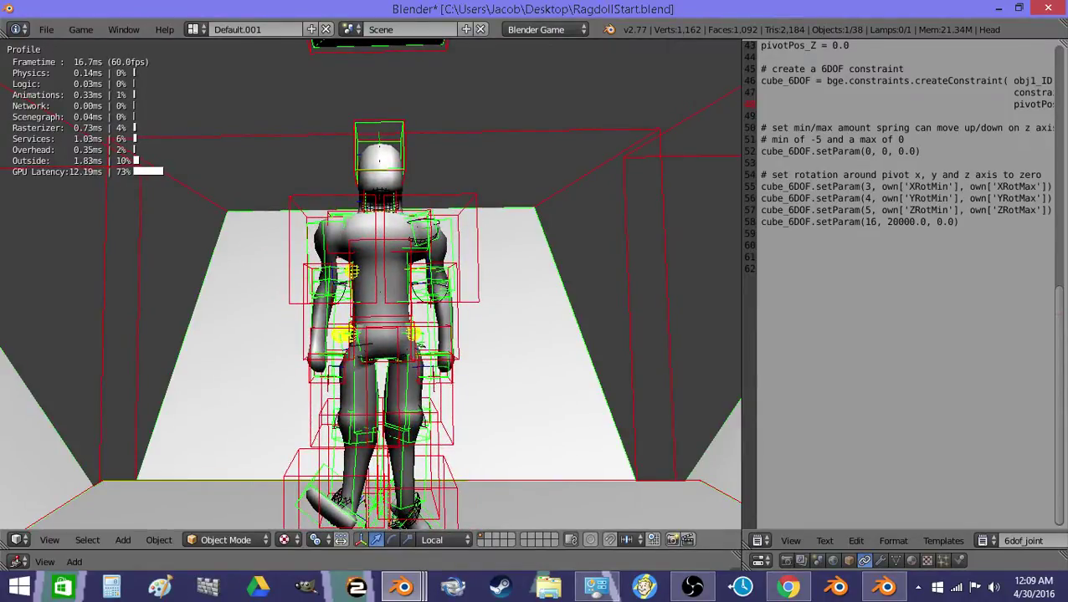
{"action": "key", "text": "Escape"}
- Snap the 3D cursor to the selected front face of the LFoot.001 box in Edit Mode, then return to Object Mode
{"action": "key", "text": "shift+f"}
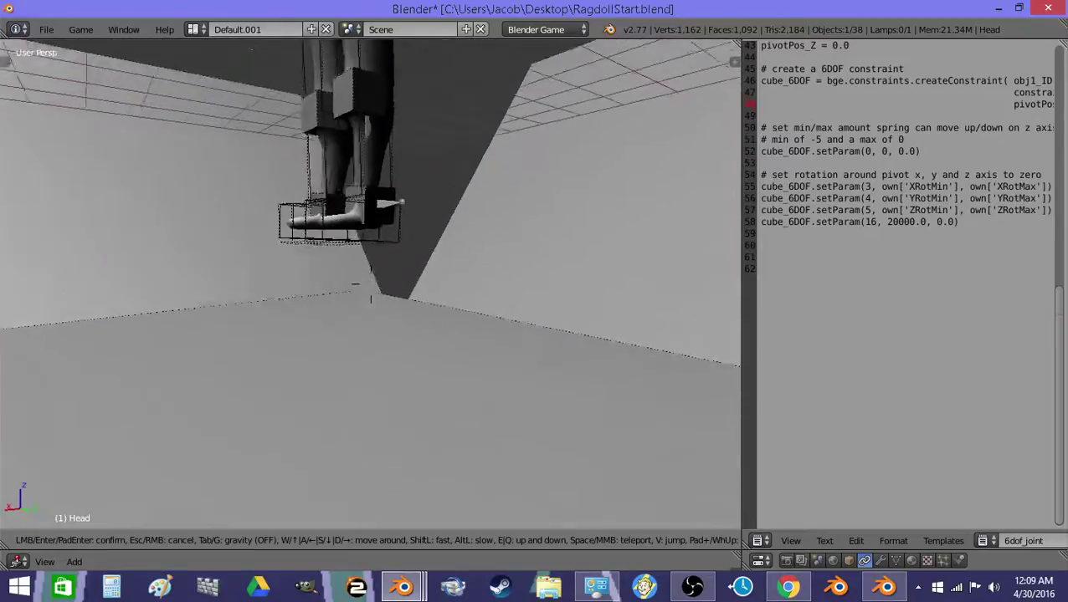
{"action": "key", "text": "w"}
{"action": "key", "text": "s"}
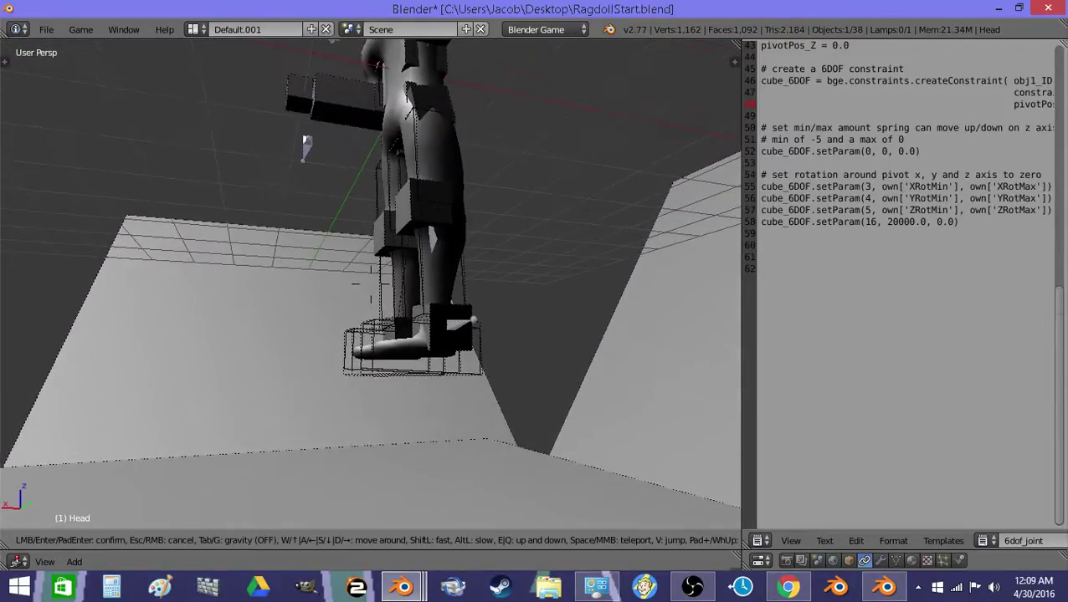
{"action": "left_click", "coordinate": [340, 435]}
{"action": "right_click", "coordinate": [373, 455]}
{"action": "right_click", "coordinate": [381, 438]}
{"action": "key", "text": "Tab"}
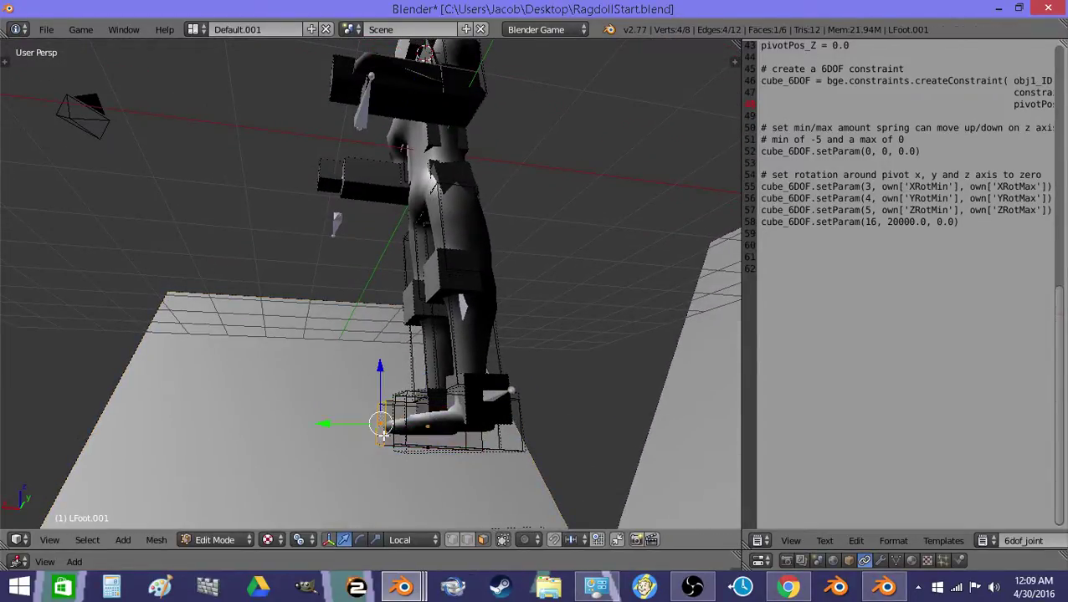
{"action": "key", "text": "shift+s"}
{"action": "left_click", "coordinate": [382, 437]}
{"action": "key", "text": "Tab"}
- Duplicate the right hand box and snap the copy to the 3D cursor at the toe end of the foot, using solid shading
{"action": "right_click", "coordinate": [318, 185]}
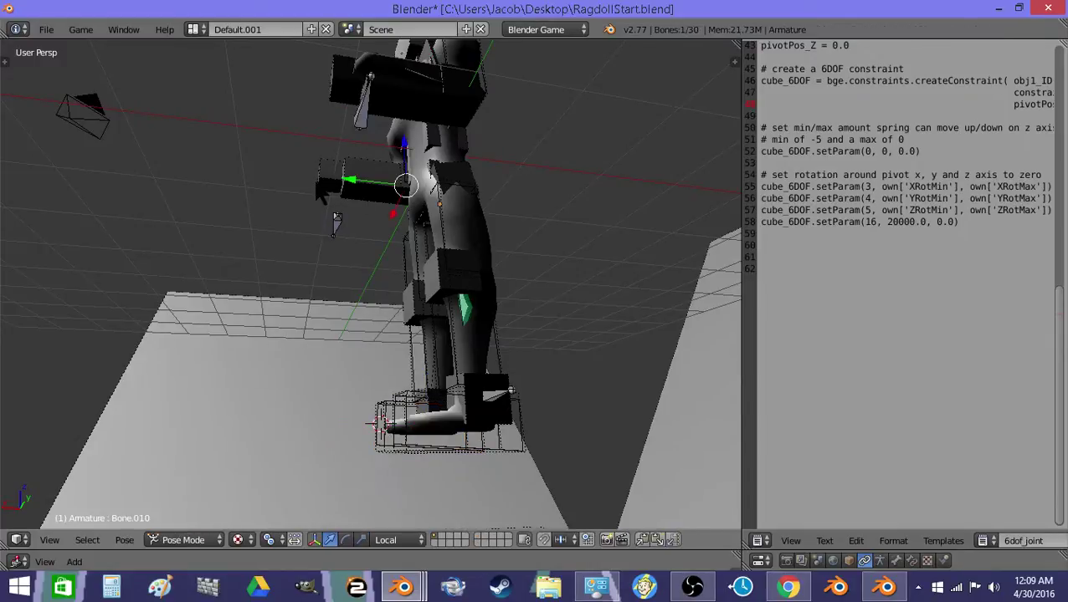
{"action": "key", "text": "z"}
{"action": "right_click", "coordinate": [322, 167]}
{"action": "key", "text": "shift+d"}
{"action": "right_click", "coordinate": [324, 180]}
{"action": "key", "text": "shift+s"}
{"action": "left_click", "coordinate": [314, 152]}
{"action": "key", "text": "z"}
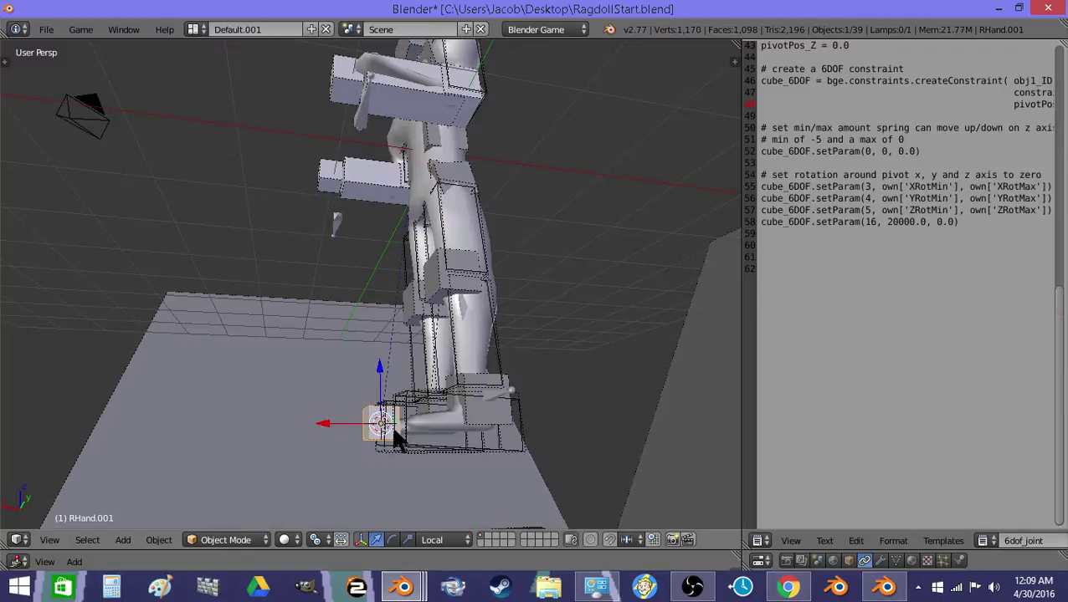
- Show the Rigid Body Joint constraint of the RHand.001 box and pick RAnkle as its child object
{"action": "key", "text": "shift+f"}
{"action": "left_click", "coordinate": [328, 269]}
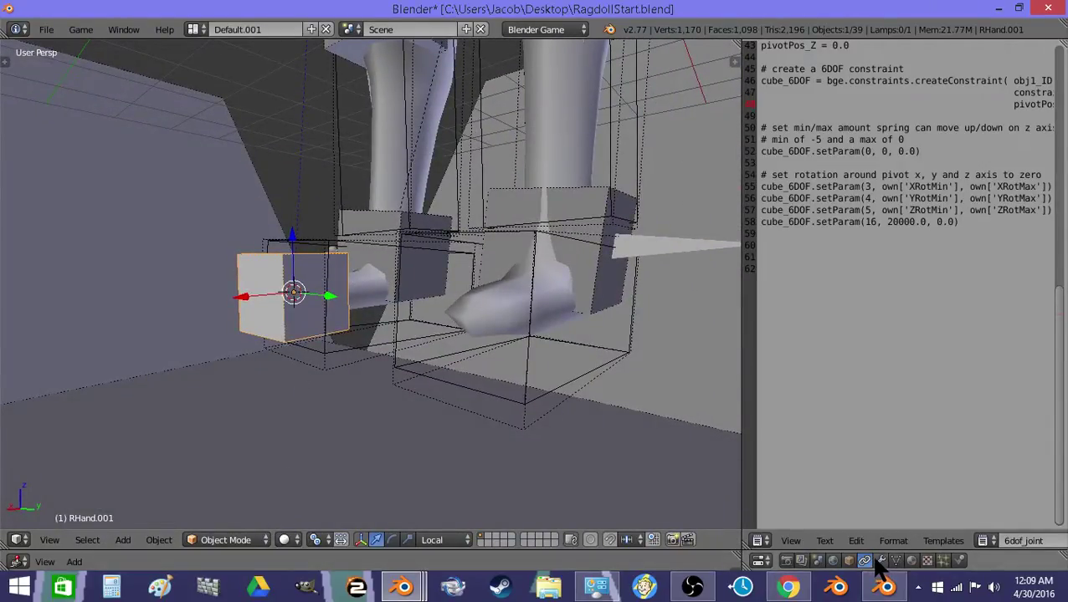
{"action": "left_click_drag", "start_coordinate": [878, 566], "coordinate": [886, 482]}
{"action": "left_click", "coordinate": [883, 481]}
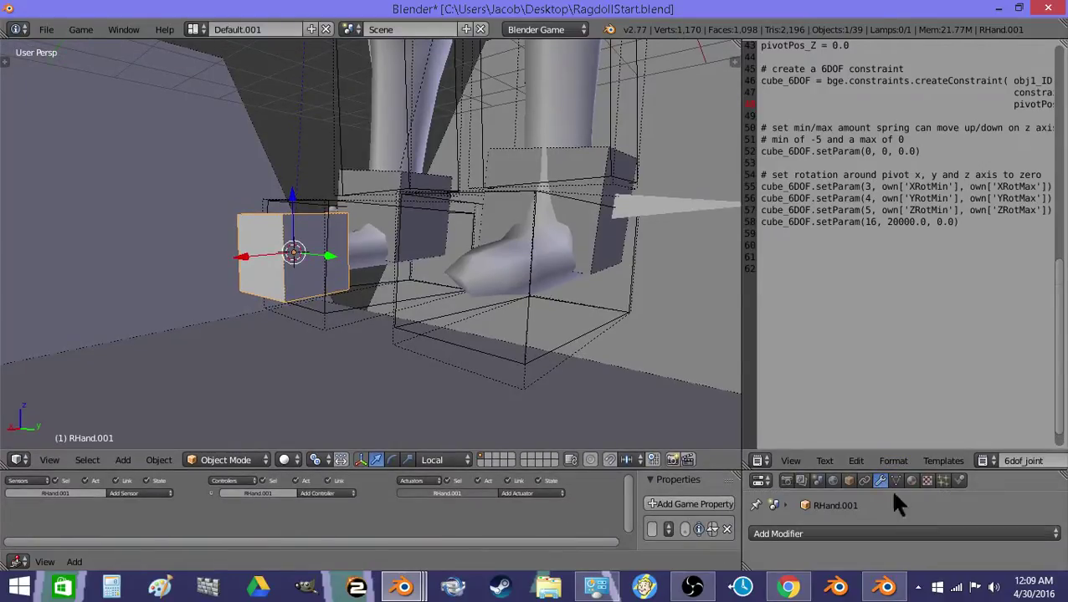
{"action": "left_click", "coordinate": [866, 479]}
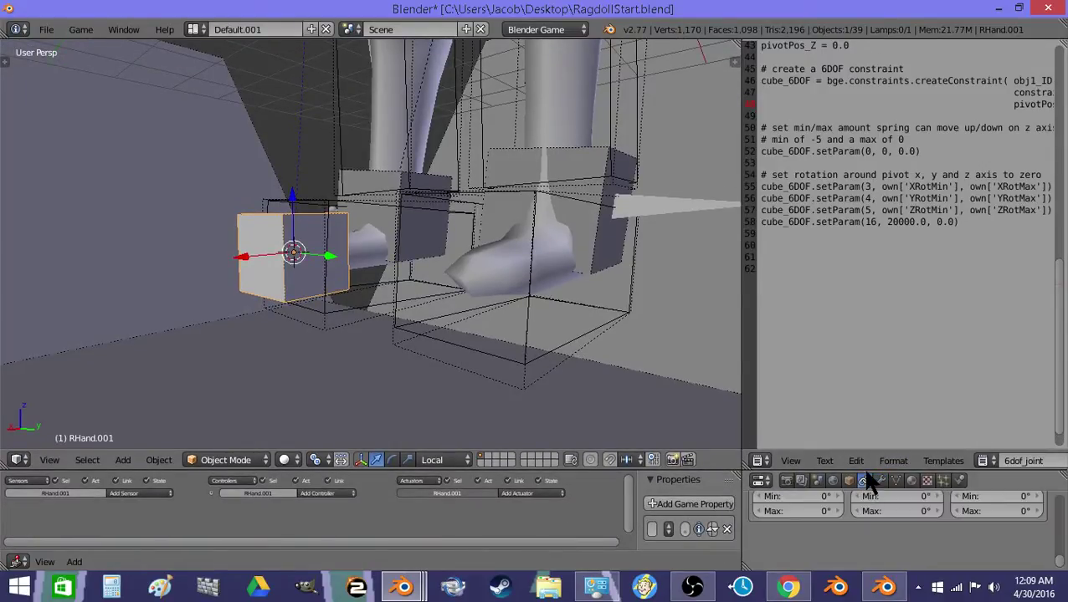
{"action": "left_click_drag", "start_coordinate": [866, 470], "coordinate": [870, 251]}
{"action": "scroll", "coordinate": [971, 381], "scroll_direction": "up", "scroll_amount": 3}
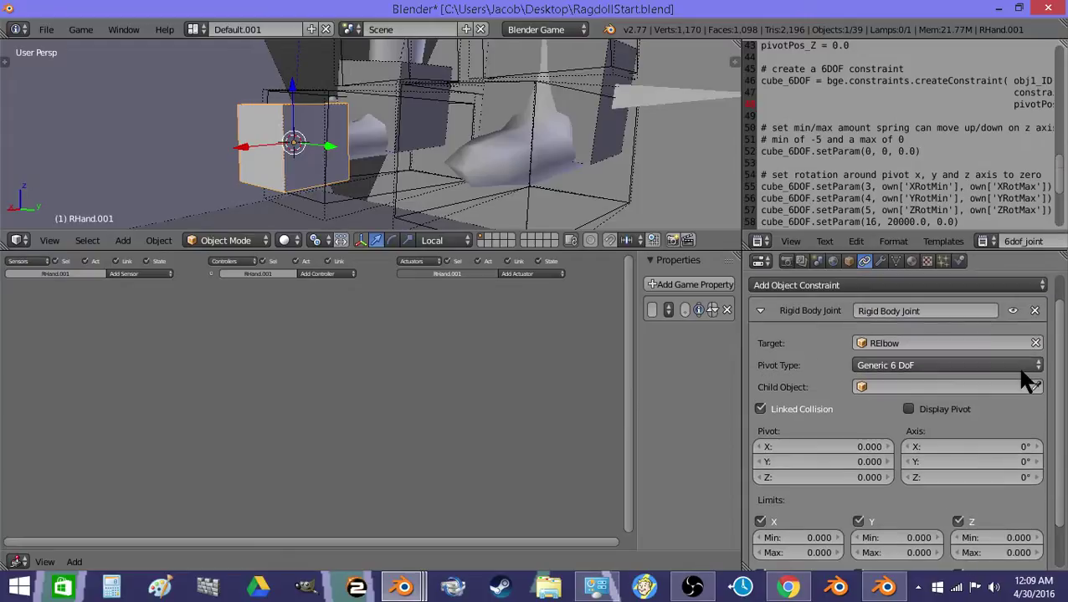
{"action": "left_click", "coordinate": [1038, 386]}
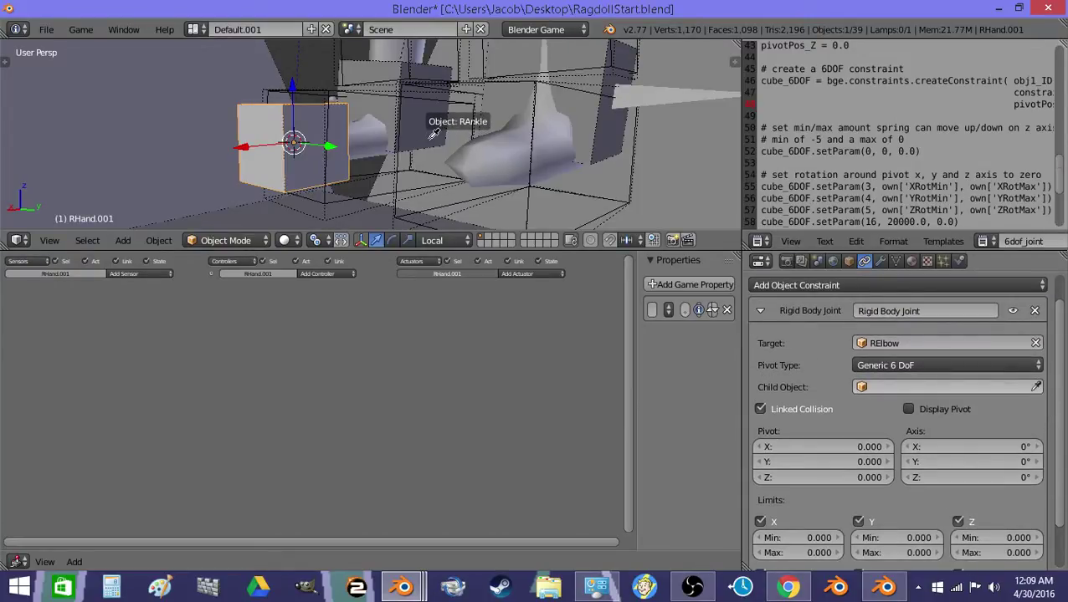
{"action": "left_click", "coordinate": [431, 147]}
- Snap the 3D cursor to the front face of the LFoot box in Edit Mode and return to Object Mode
{"action": "right_click", "coordinate": [406, 187]}
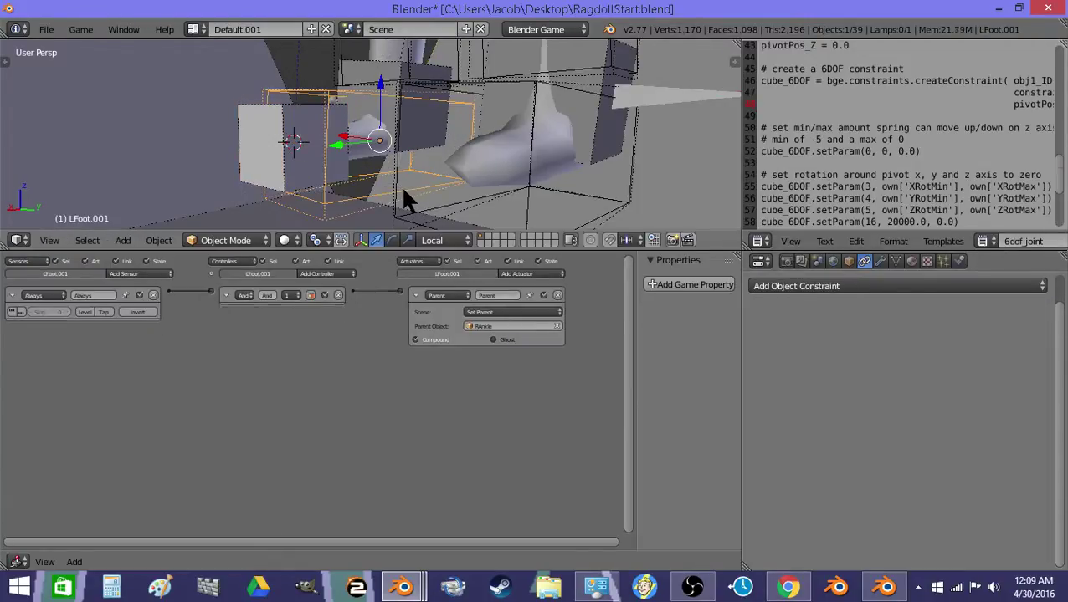
{"action": "right_click", "coordinate": [400, 185]}
{"action": "key", "text": "shift+s"}
{"action": "left_click", "coordinate": [389, 267]}
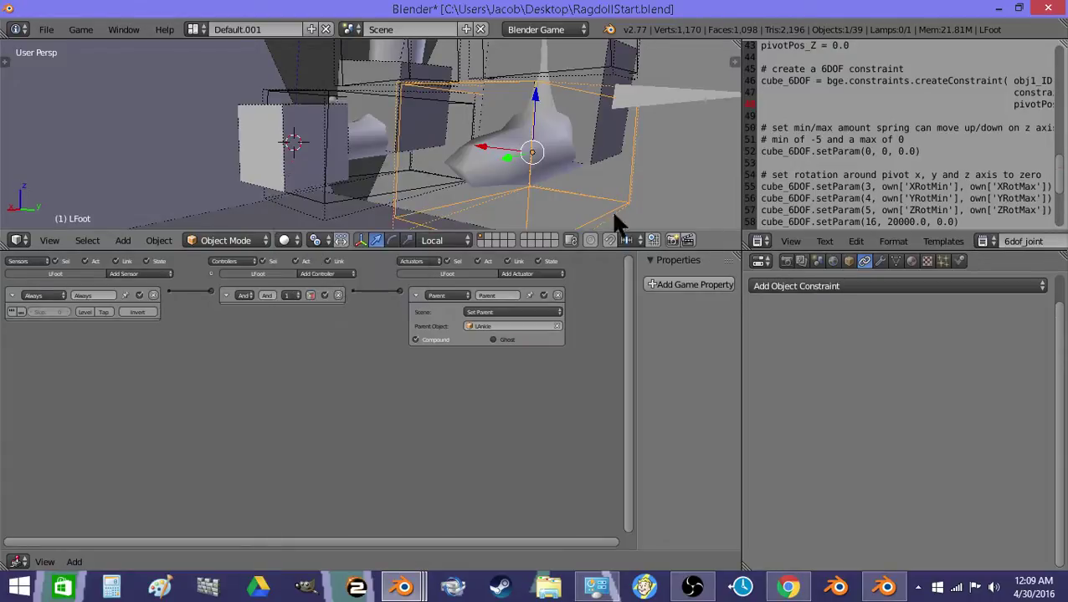
{"action": "key", "text": "Tab"}
{"action": "key", "text": "shift+s"}
{"action": "right_click", "coordinate": [455, 160]}
{"action": "key", "text": "shift+s"}
{"action": "left_click", "coordinate": [436, 216]}
{"action": "key", "text": "Tab"}
- Duplicate the RHand.001 box and snap the copy to the 3D cursor at the toe end of the LFoot box
{"action": "right_click", "coordinate": [266, 140]}
{"action": "key", "text": "shift+d"}
{"action": "right_click", "coordinate": [265, 147]}
{"action": "key", "text": "shift+s"}
{"action": "left_click", "coordinate": [222, 74]}
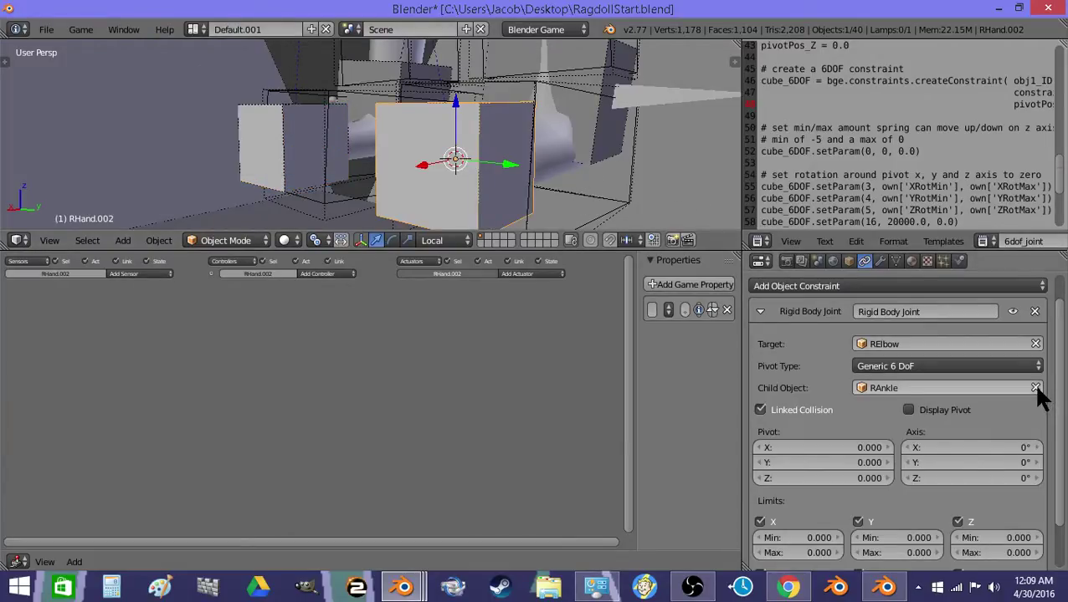
- Pick LAnkle as the child object of the RHand.002 box's Rigid Body Joint and run the game to try it
{"action": "left_click", "coordinate": [604, 151]}
{"action": "key", "text": "shift+f"}
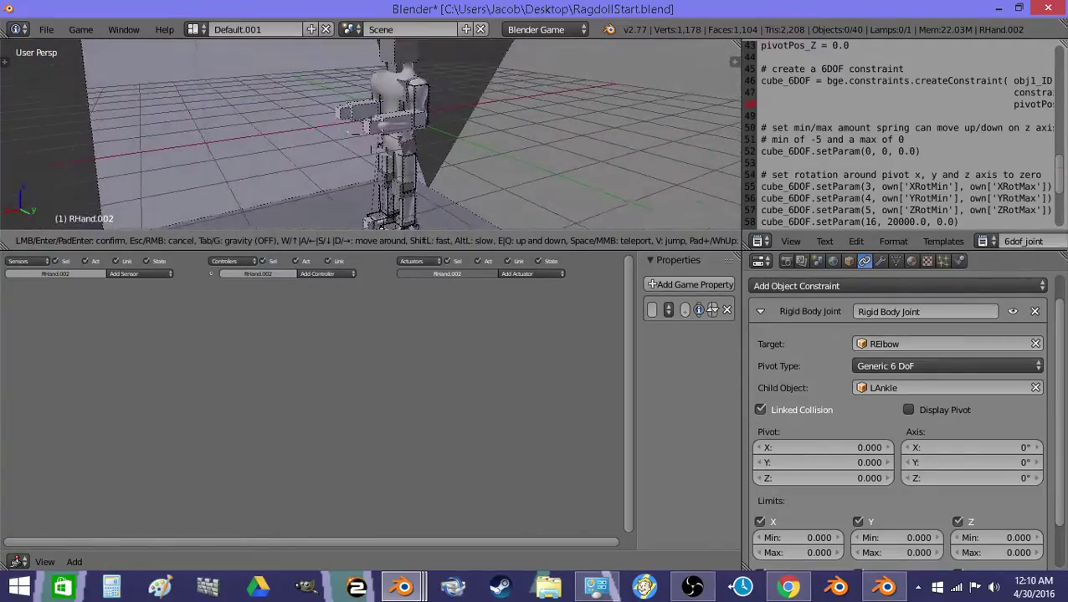
{"action": "left_click", "coordinate": [370, 135]}
{"action": "key", "text": "p"}
{"action": "key", "text": "Escape"}
- Run the game again with the ragdoll's legs in view to check how the foot boxes behave
{"action": "key", "text": "shift+f"}
{"action": "left_click", "coordinate": [371, 135]}
{"action": "key", "text": "p"}
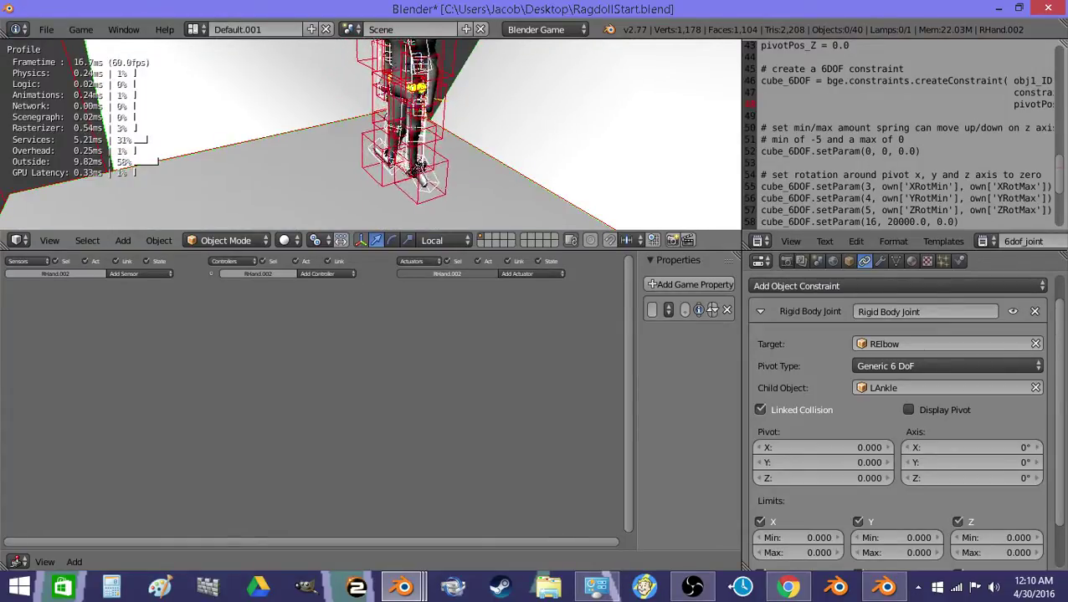
{"action": "key", "text": "Escape"}
- Remove the child objects from both toe box joints and retarget RHand.002 to the left ankle box and RHand.001 to RAnkle
{"action": "right_click", "coordinate": [375, 171]}
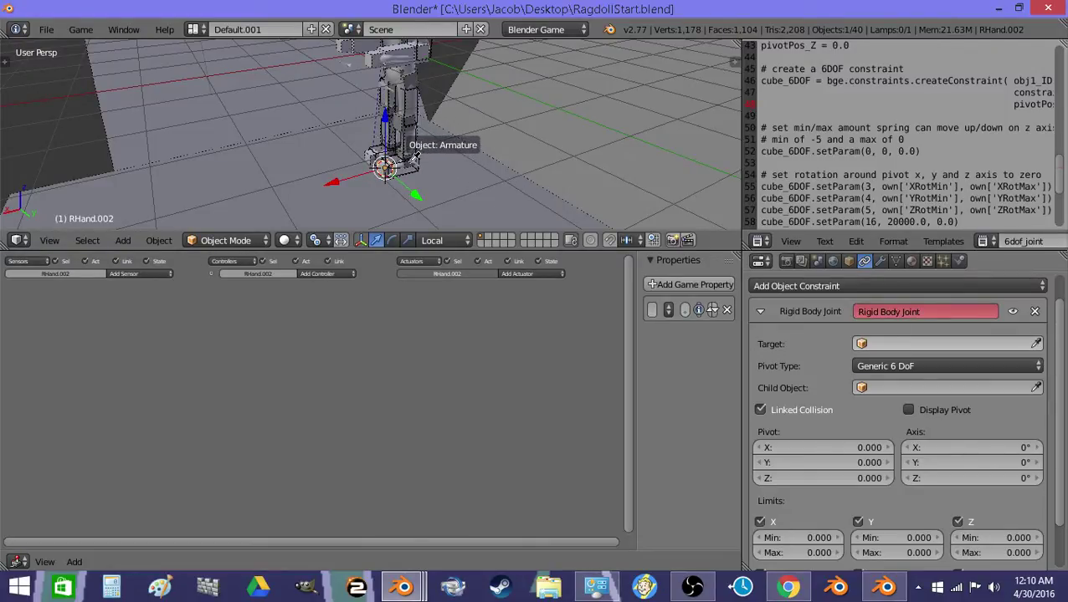
{"action": "scroll", "coordinate": [420, 144], "scroll_direction": "up", "scroll_amount": 5}
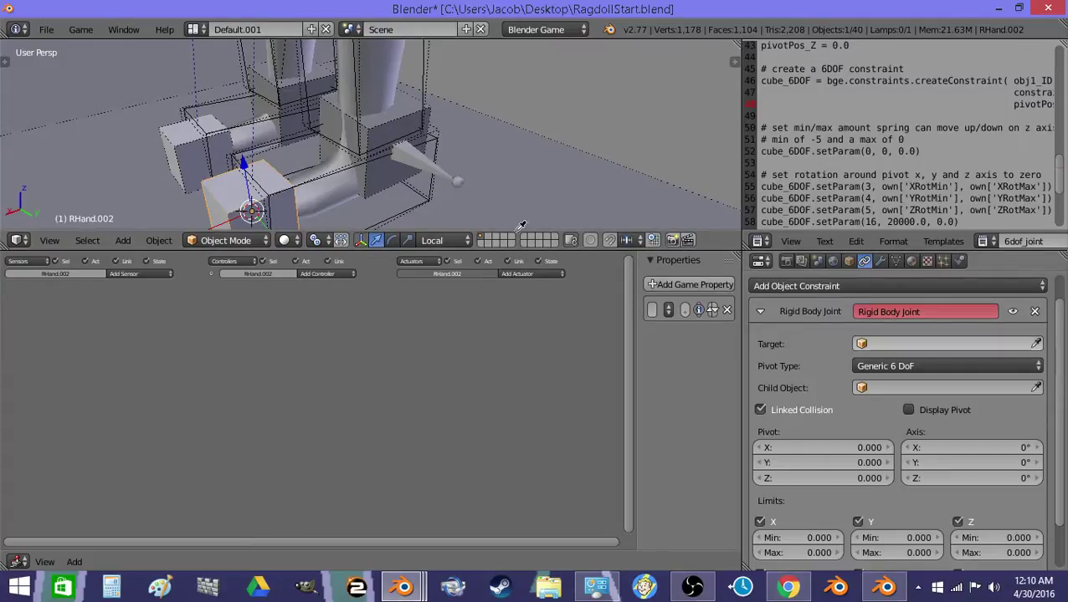
{"action": "left_click", "coordinate": [383, 173]}
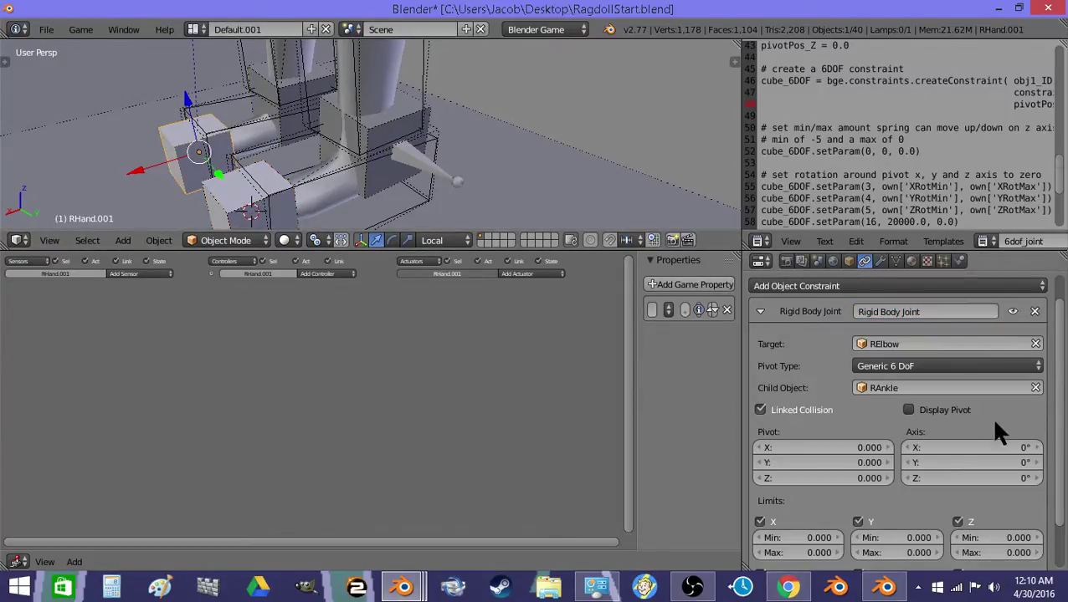
{"action": "left_click", "coordinate": [1035, 344]}
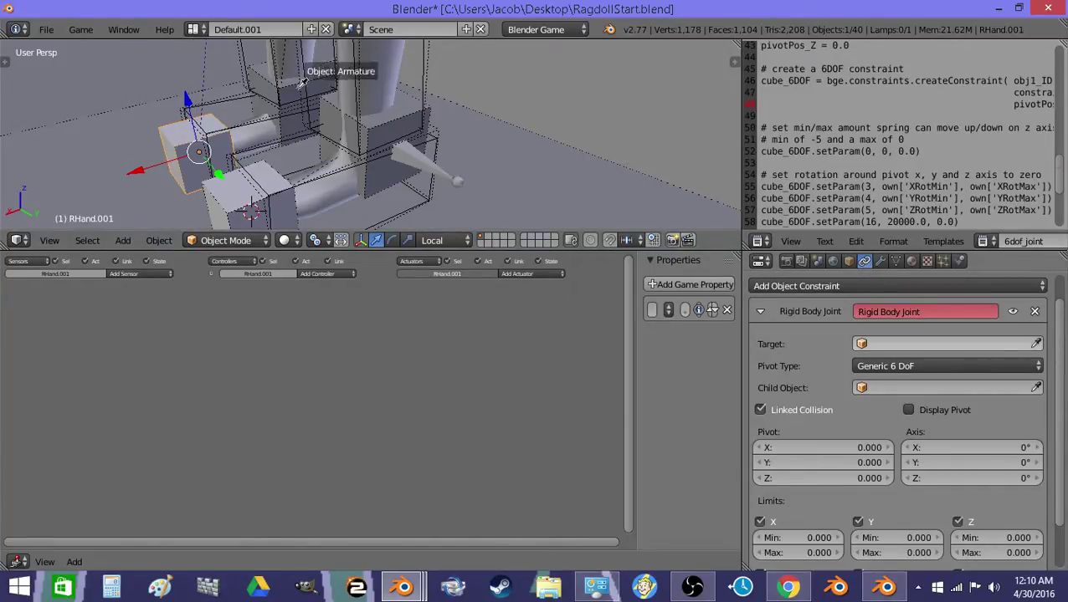
{"action": "left_click", "coordinate": [260, 97]}
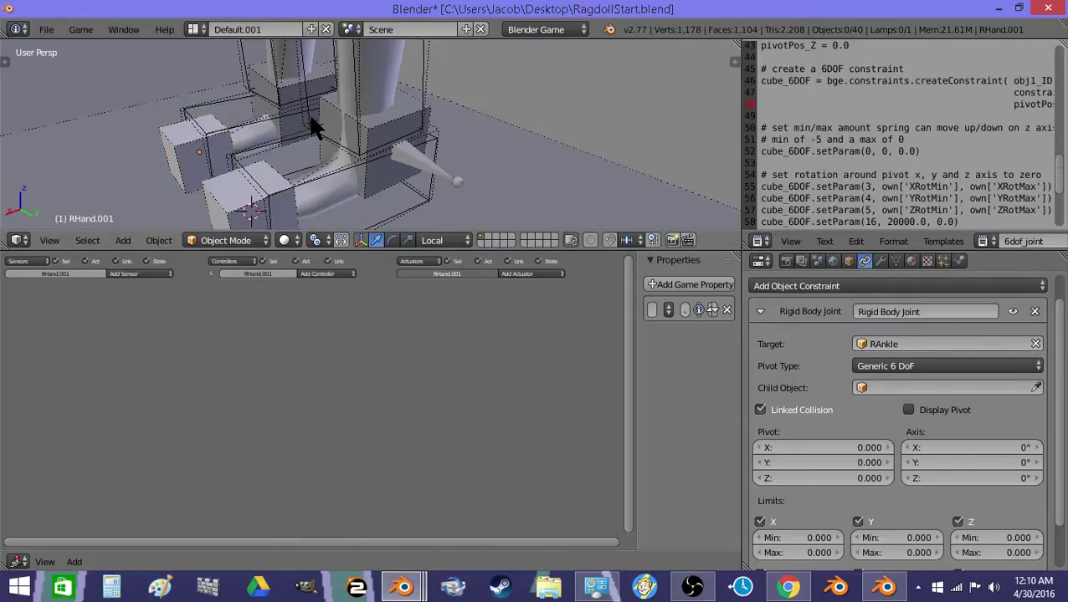
- Switch the 3D view to textured shading and run the game to test the retargeted foot joints
{"action": "scroll", "coordinate": [314, 126], "scroll_direction": "down", "scroll_amount": 8}
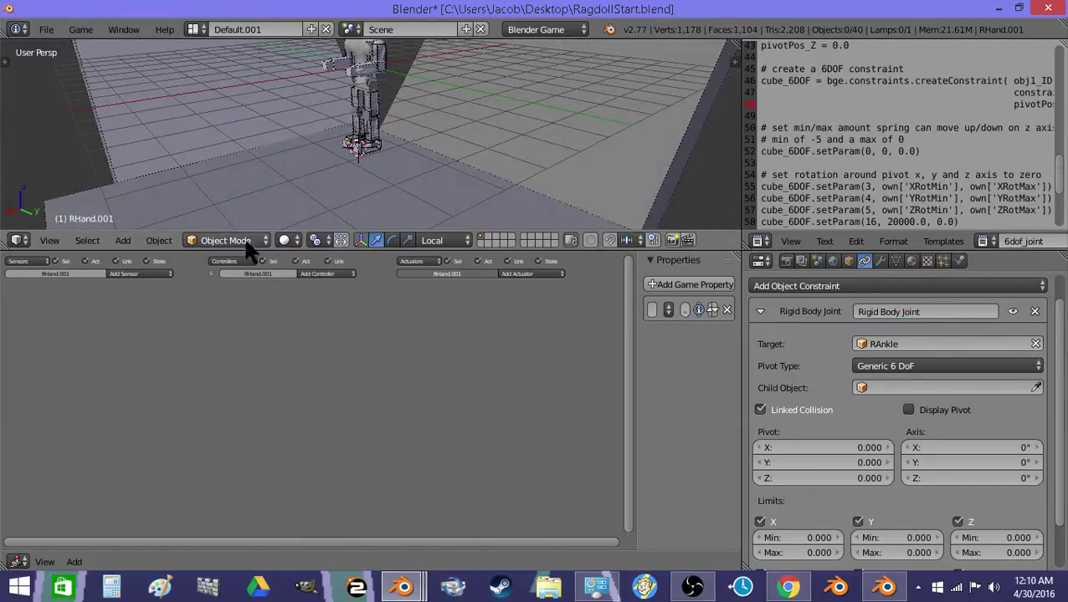
{"action": "left_click", "coordinate": [284, 240]}
{"action": "left_click", "coordinate": [296, 172]}
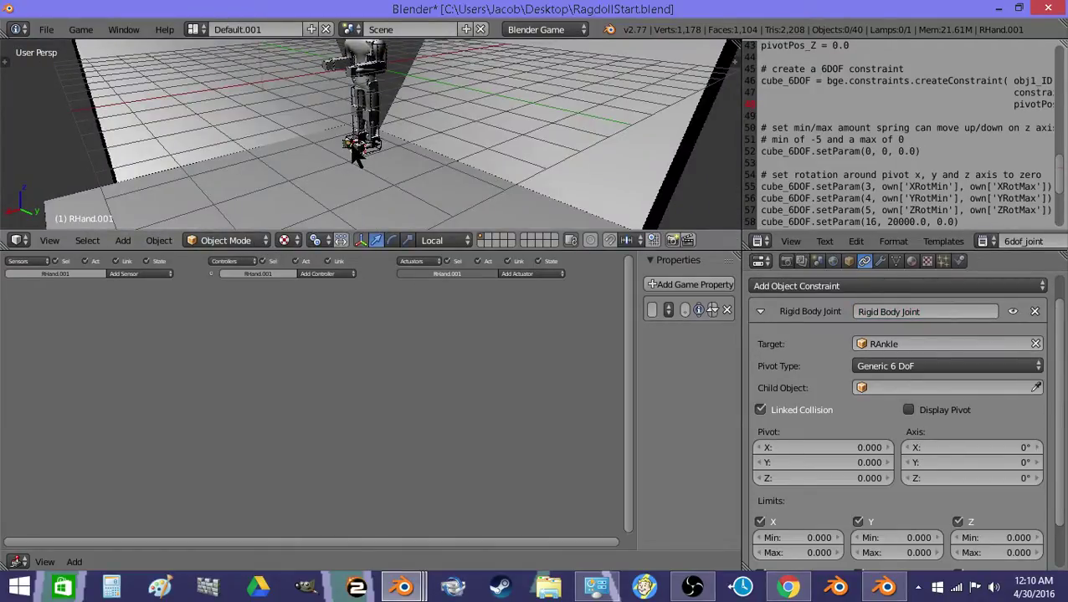
{"action": "key", "text": "p"}
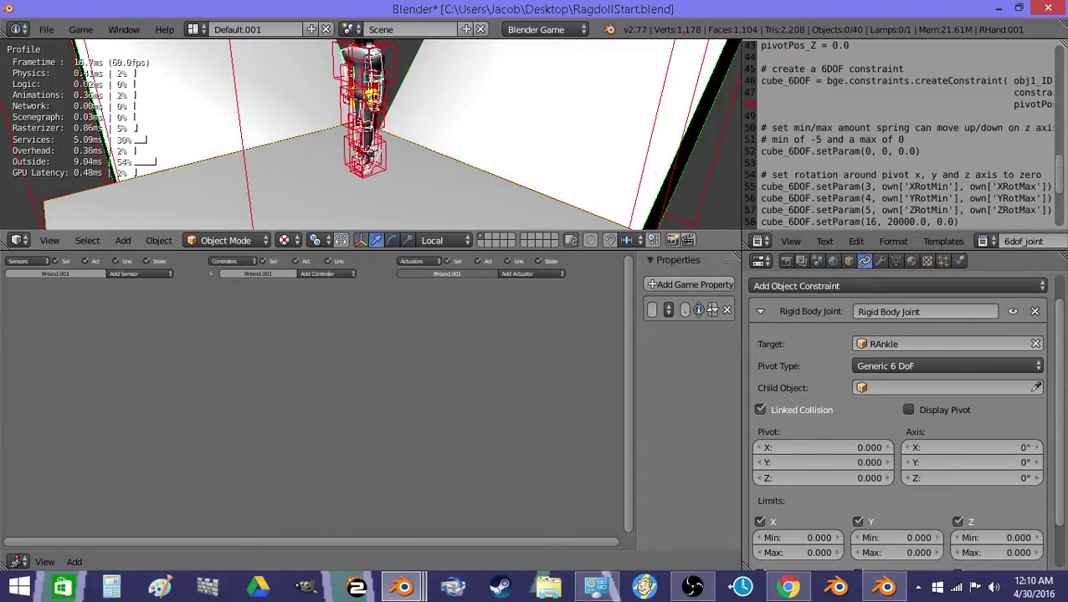
{"action": "key", "text": "Escape"}
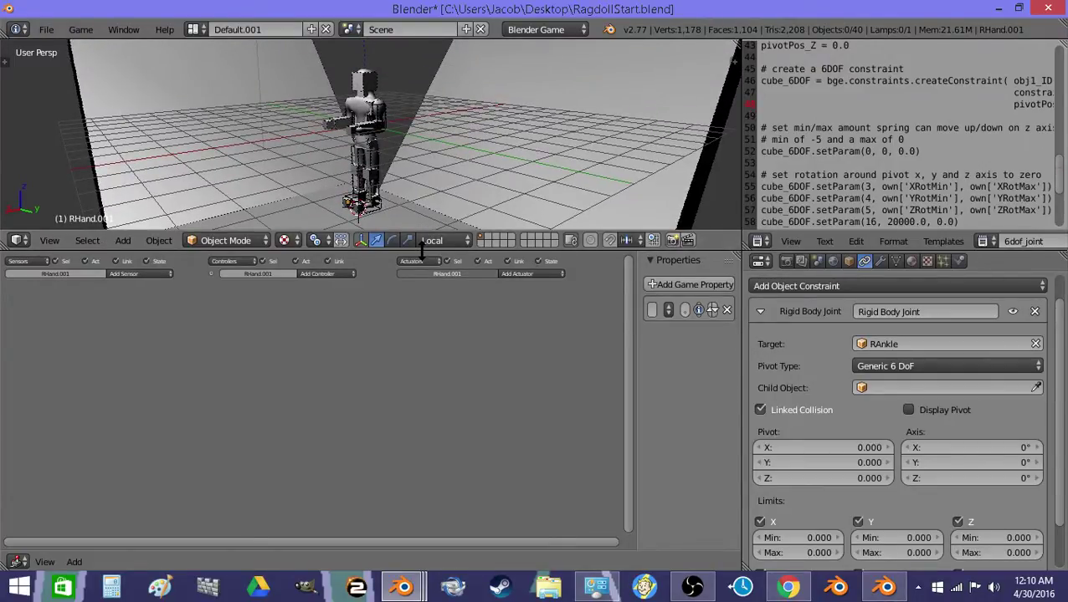
- Enlarge the 3D view and run the game with the whole ragdoll and the cube above it in view
{"action": "left_click_drag", "start_coordinate": [422, 254], "coordinate": [422, 543]}
{"action": "key", "text": "shift+f"}
{"action": "key", "text": "Return"}
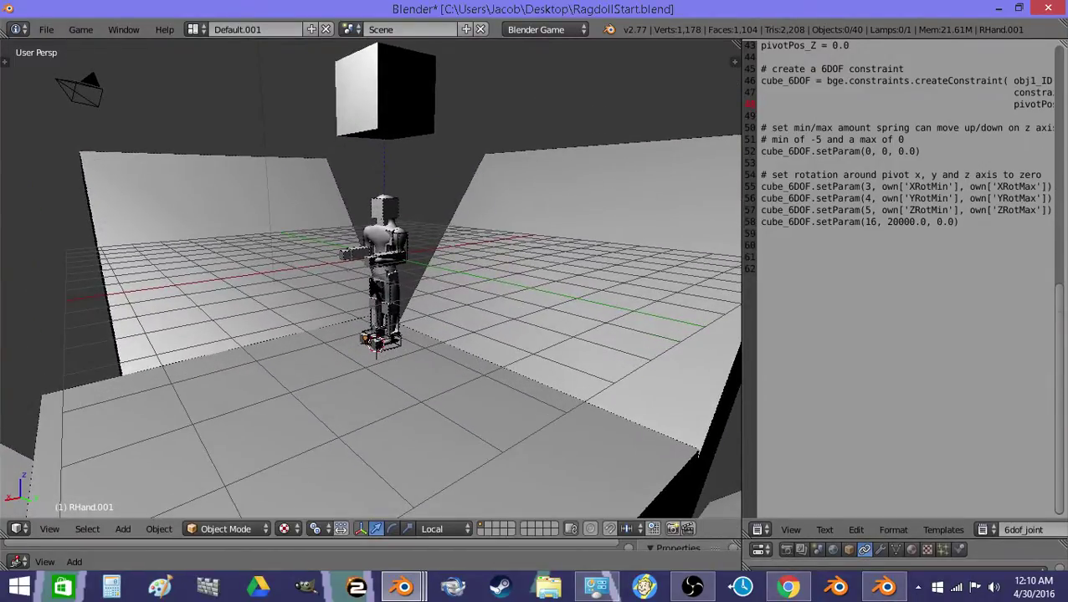
{"action": "key", "text": "p"}
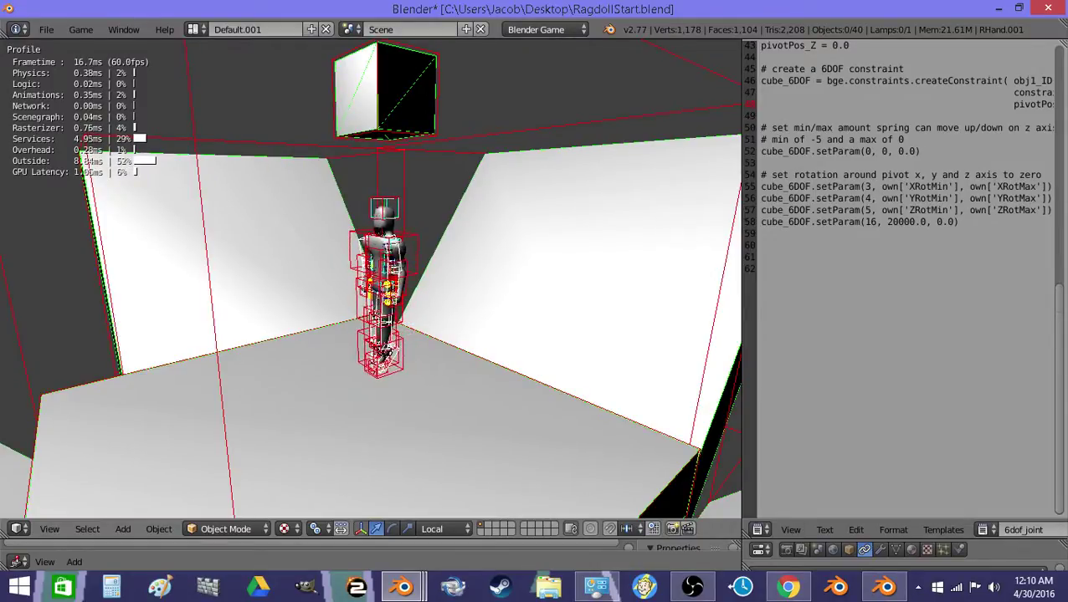
{"action": "key", "text": "Escape"}
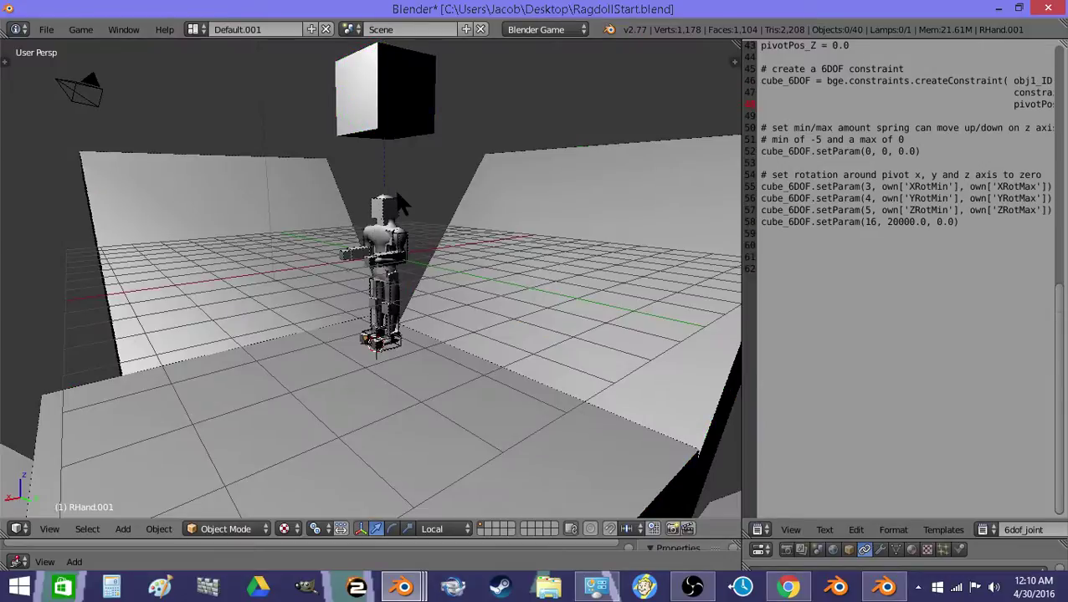
- Disable the Head's Rigid Body Joint.001 constraint to Cube.005 and run the game to test the unattached ragdoll
{"action": "right_click", "coordinate": [406, 208]}
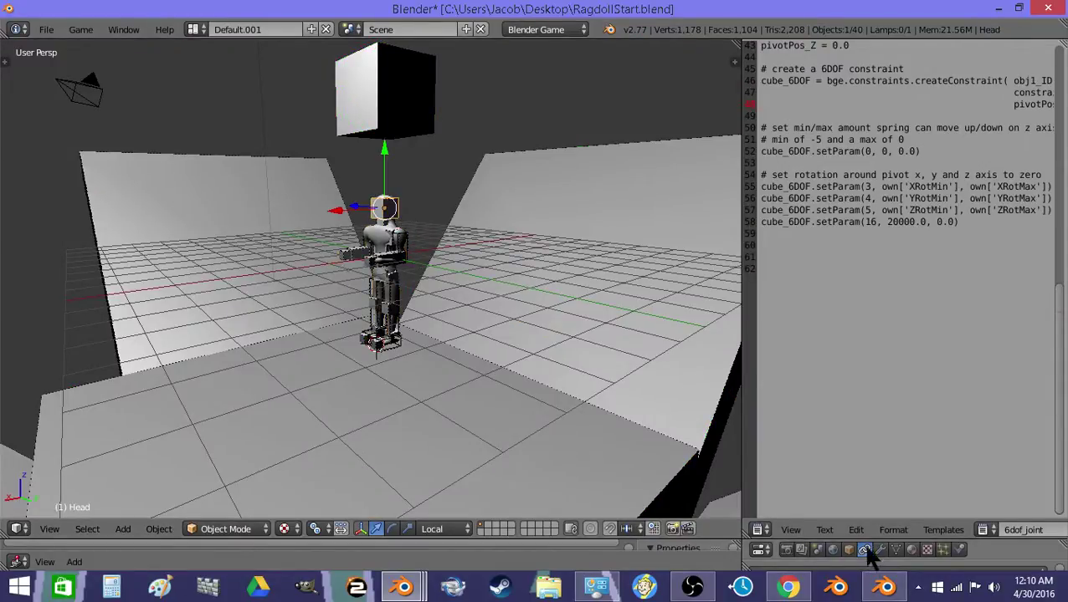
{"action": "left_click_drag", "start_coordinate": [862, 541], "coordinate": [825, 176]}
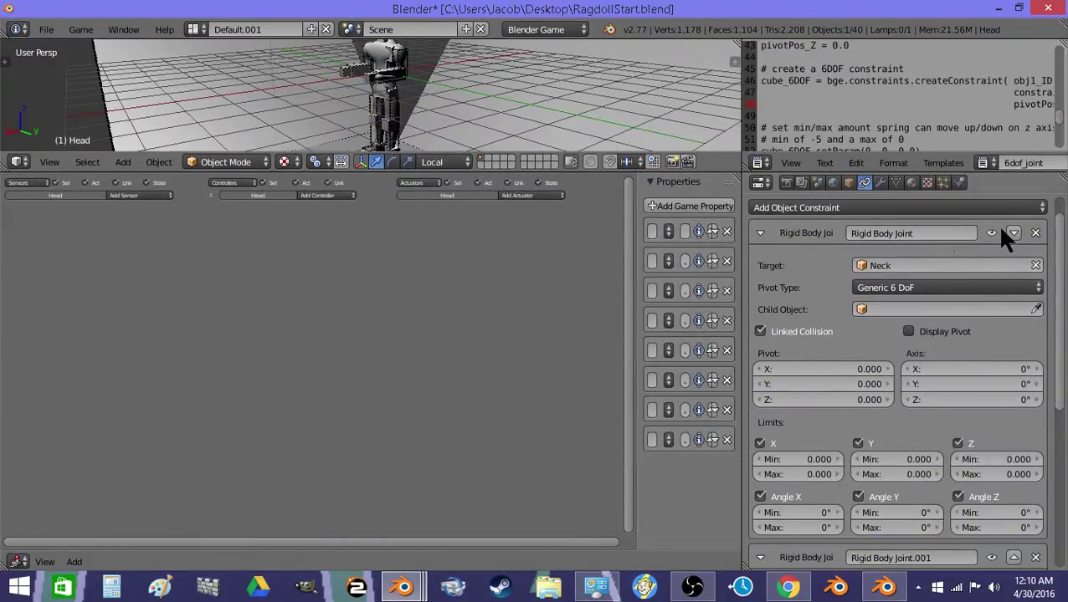
{"action": "scroll", "coordinate": [1017, 469], "scroll_direction": "down", "scroll_amount": 4}
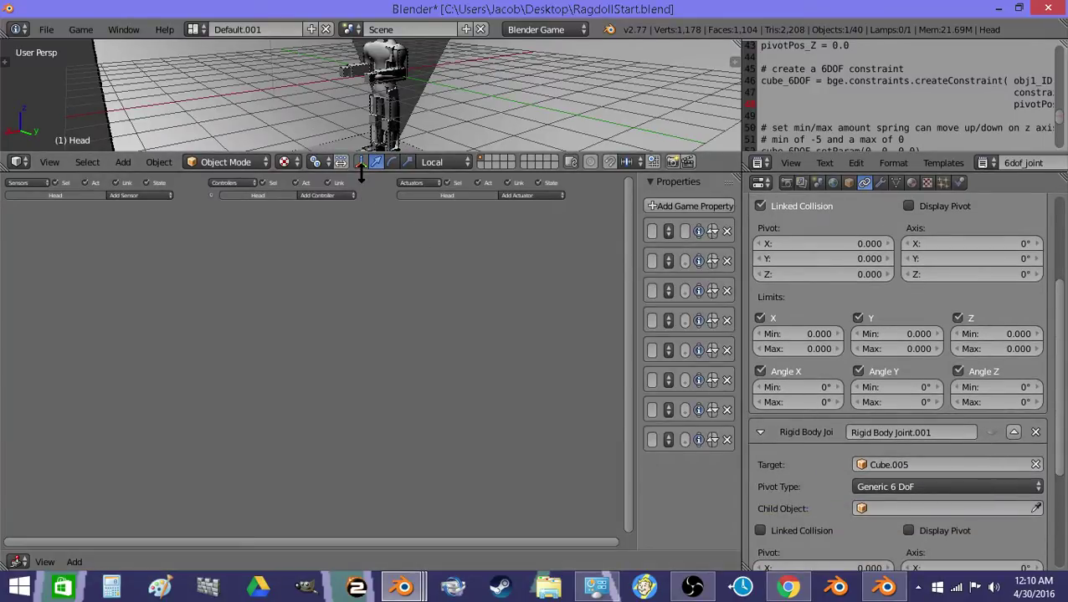
{"action": "left_click_drag", "start_coordinate": [365, 220], "coordinate": [365, 532]}
{"action": "key", "text": "p"}
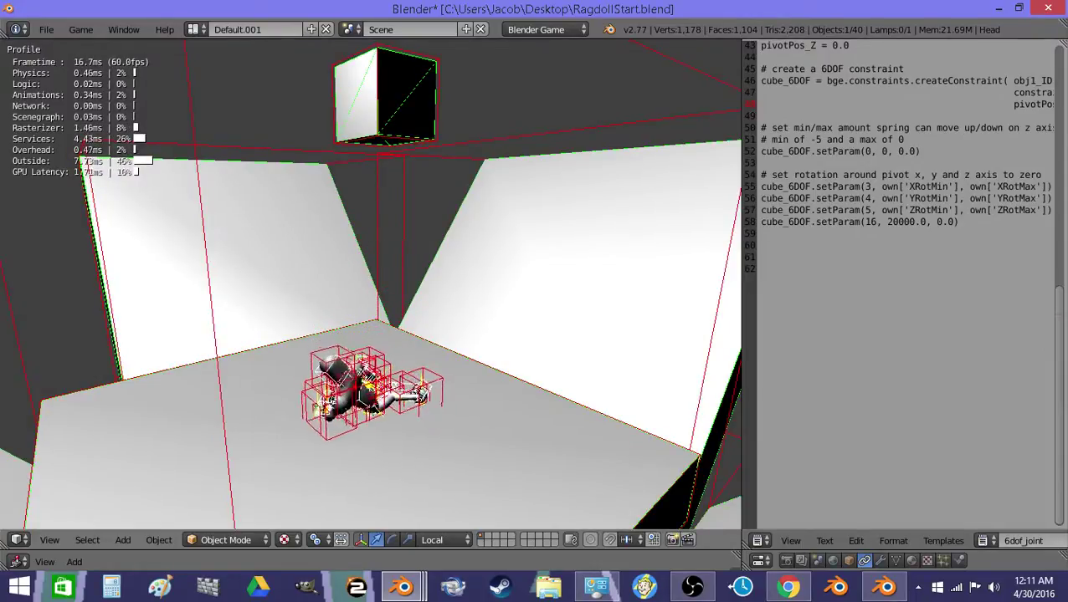
{"action": "key", "text": "Escape"}
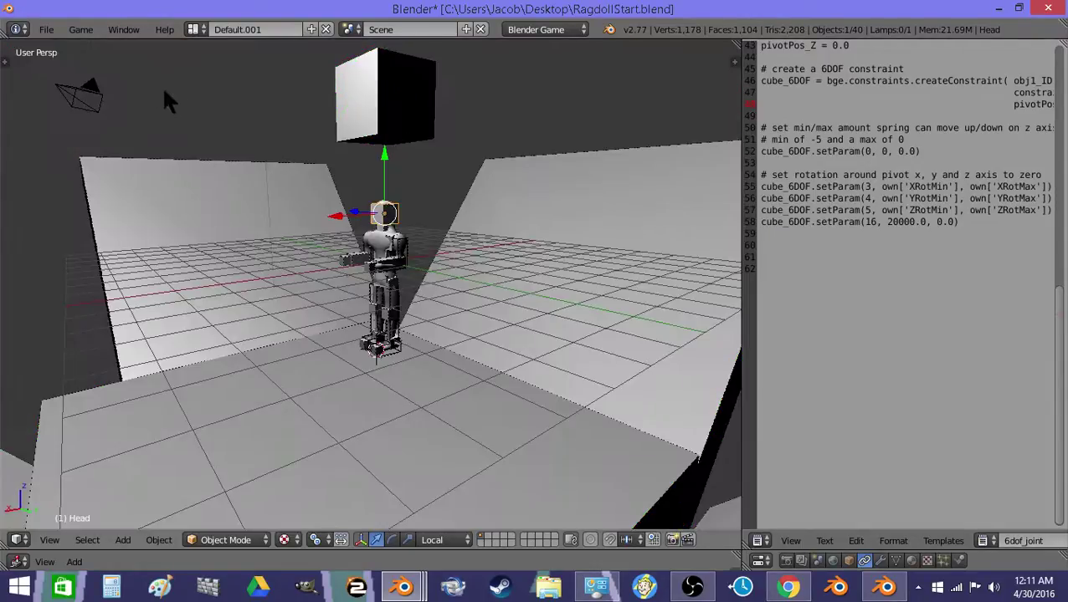
- Turn off the physics visualization for the game and run the ragdoll simulation again
{"action": "left_click", "coordinate": [80, 29]}
{"action": "left_click", "coordinate": [102, 102]}
{"action": "key", "text": "p"}
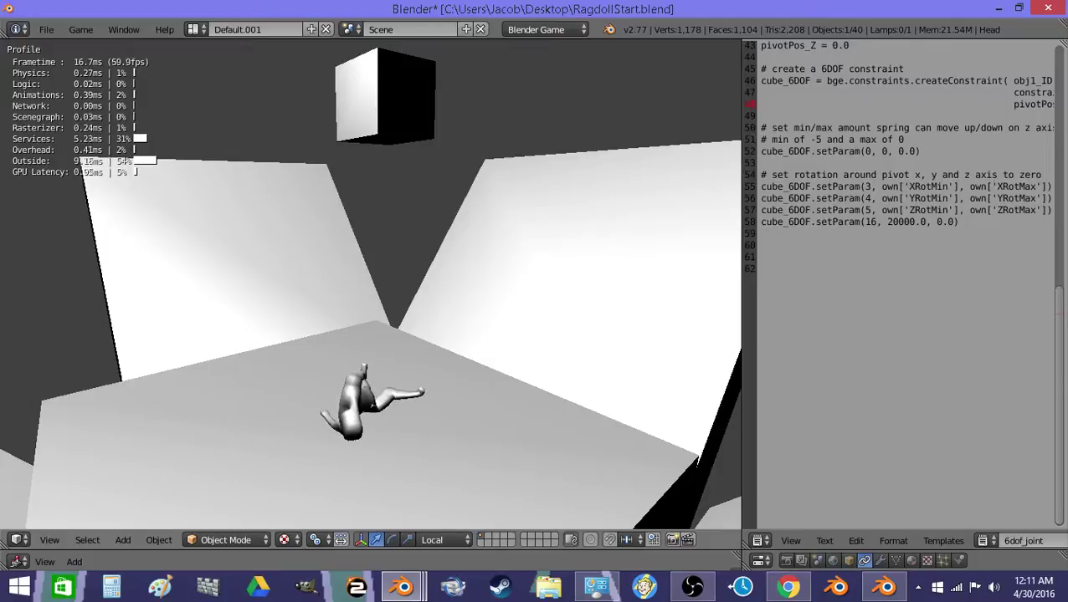
{"action": "key", "text": "Escape"}
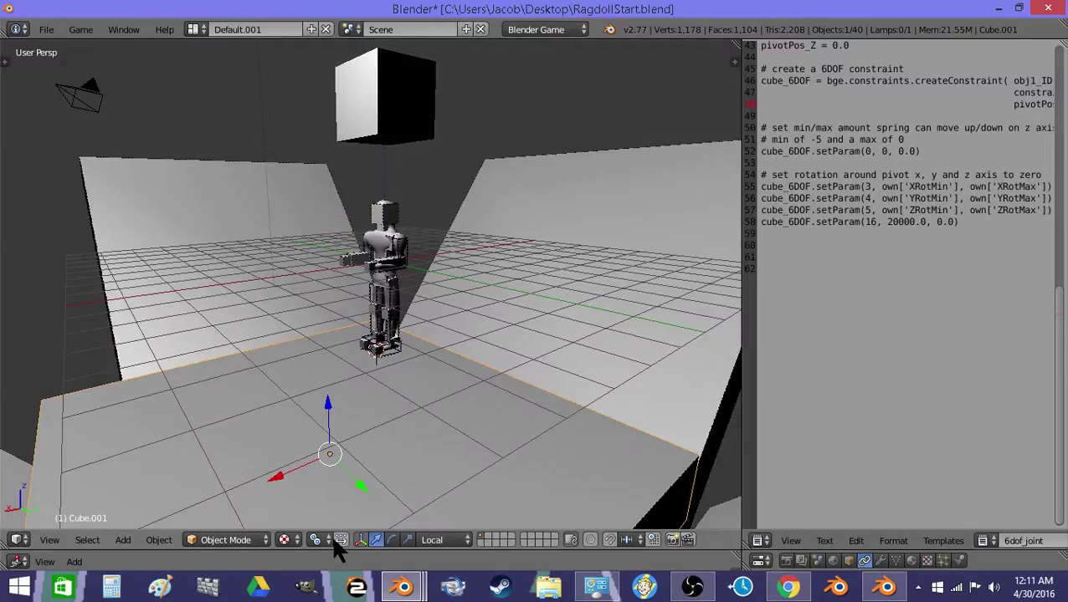
- Examine the logic bricks of the floor object Cube.001
{"action": "left_click_drag", "start_coordinate": [335, 552], "coordinate": [314, 312]}
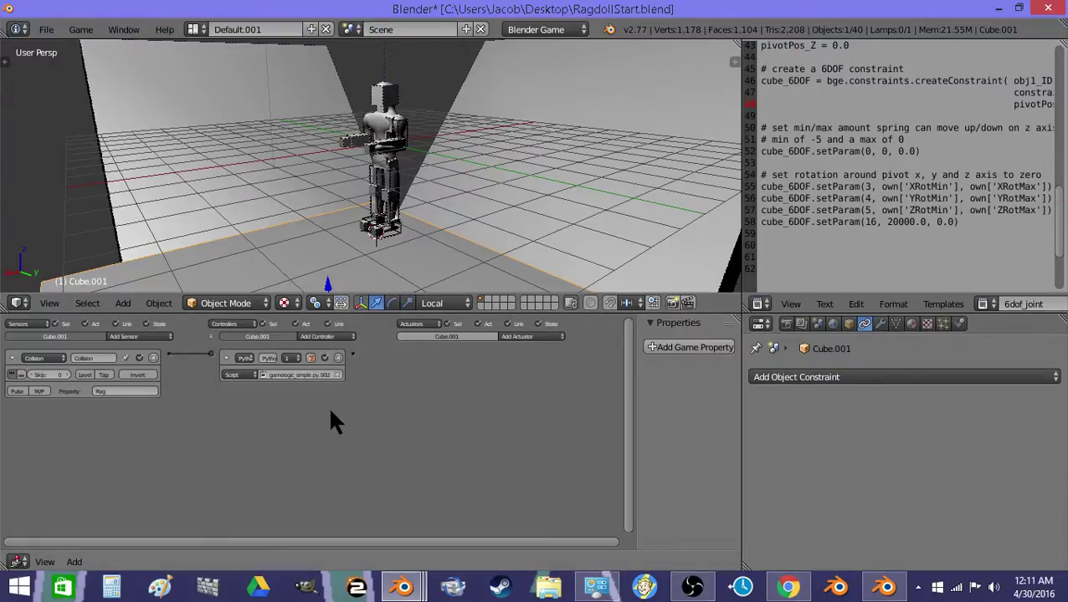
{"action": "left_click_drag", "start_coordinate": [333, 313], "coordinate": [352, 523]}
- Run the game from a low viewpoint on the ragdoll's side to watch its movement, and end the simulation
{"action": "middle_click_drag", "start_coordinate": [394, 284], "coordinate": [370, 323]}
{"action": "key", "text": "shift+f"}
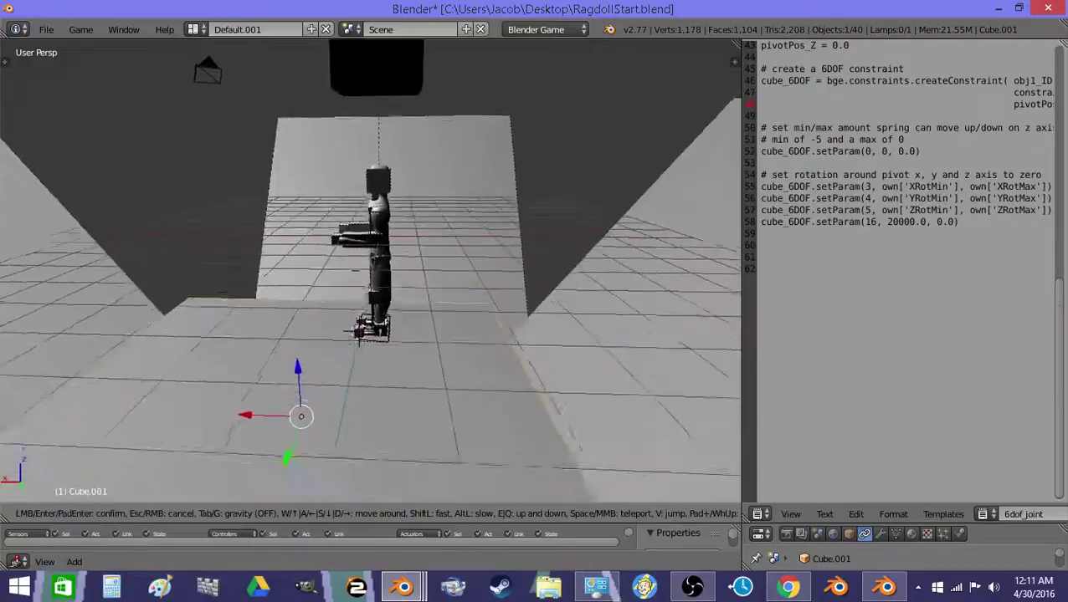
{"action": "key", "text": "Return"}
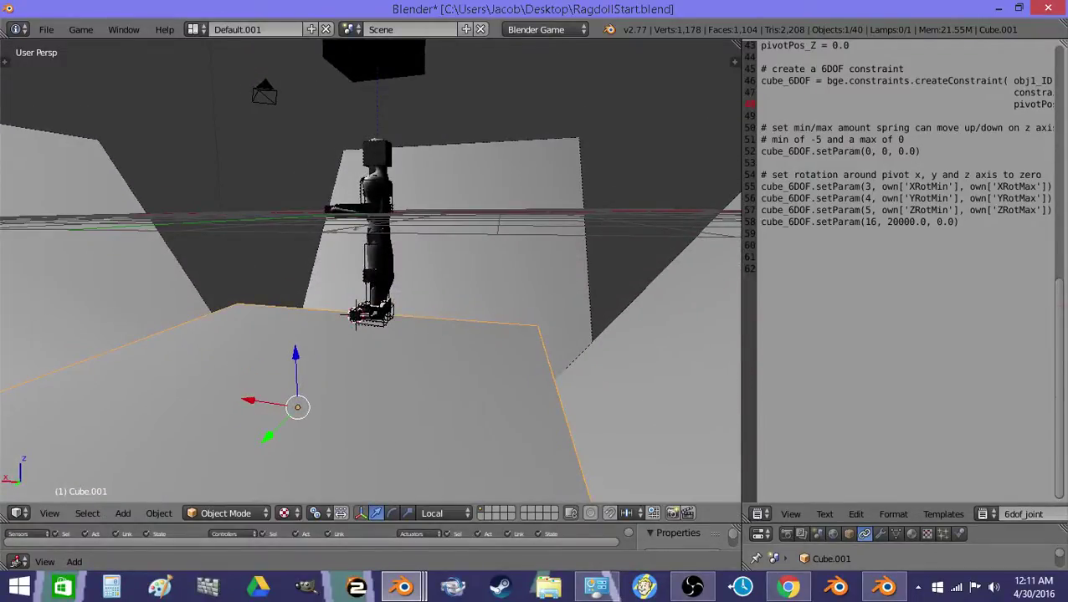
{"action": "key", "text": "p"}
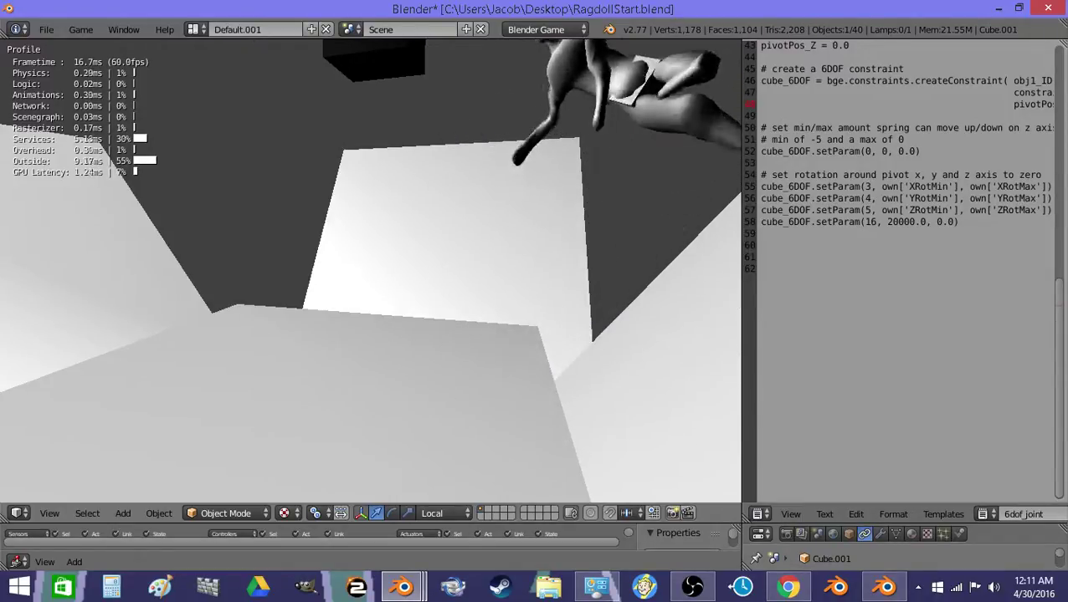
{"action": "key", "text": "Escape"}
{"action": "left_click", "coordinate": [741, 589]}
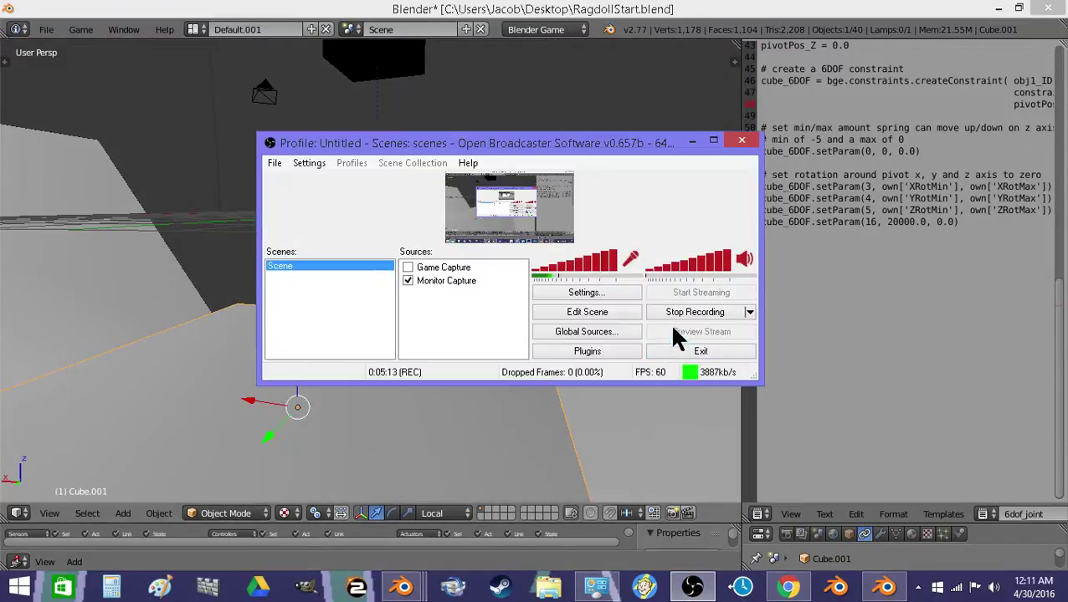